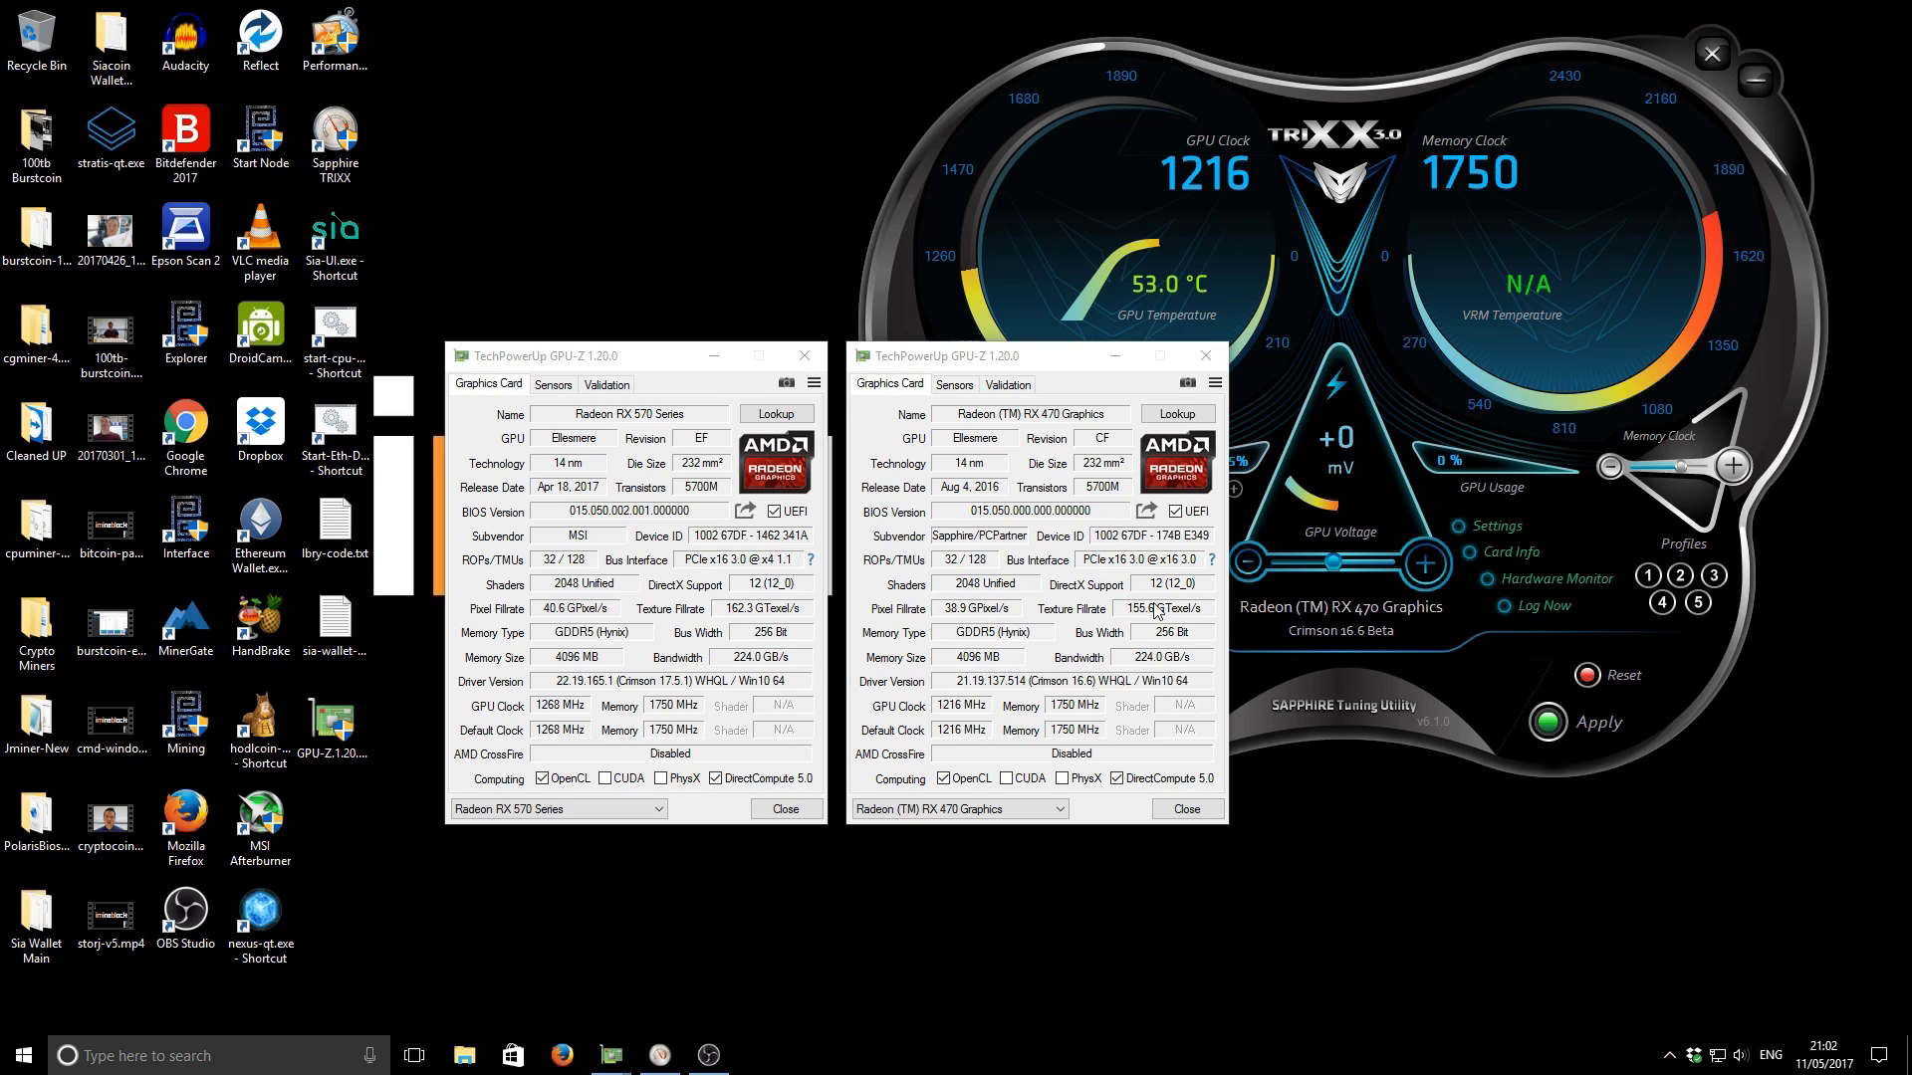
Step: Compare the graphics card details of the RX 570 and RX 470 in GPU-Z with the RX 470 settings in TRIXX
click(661, 360)
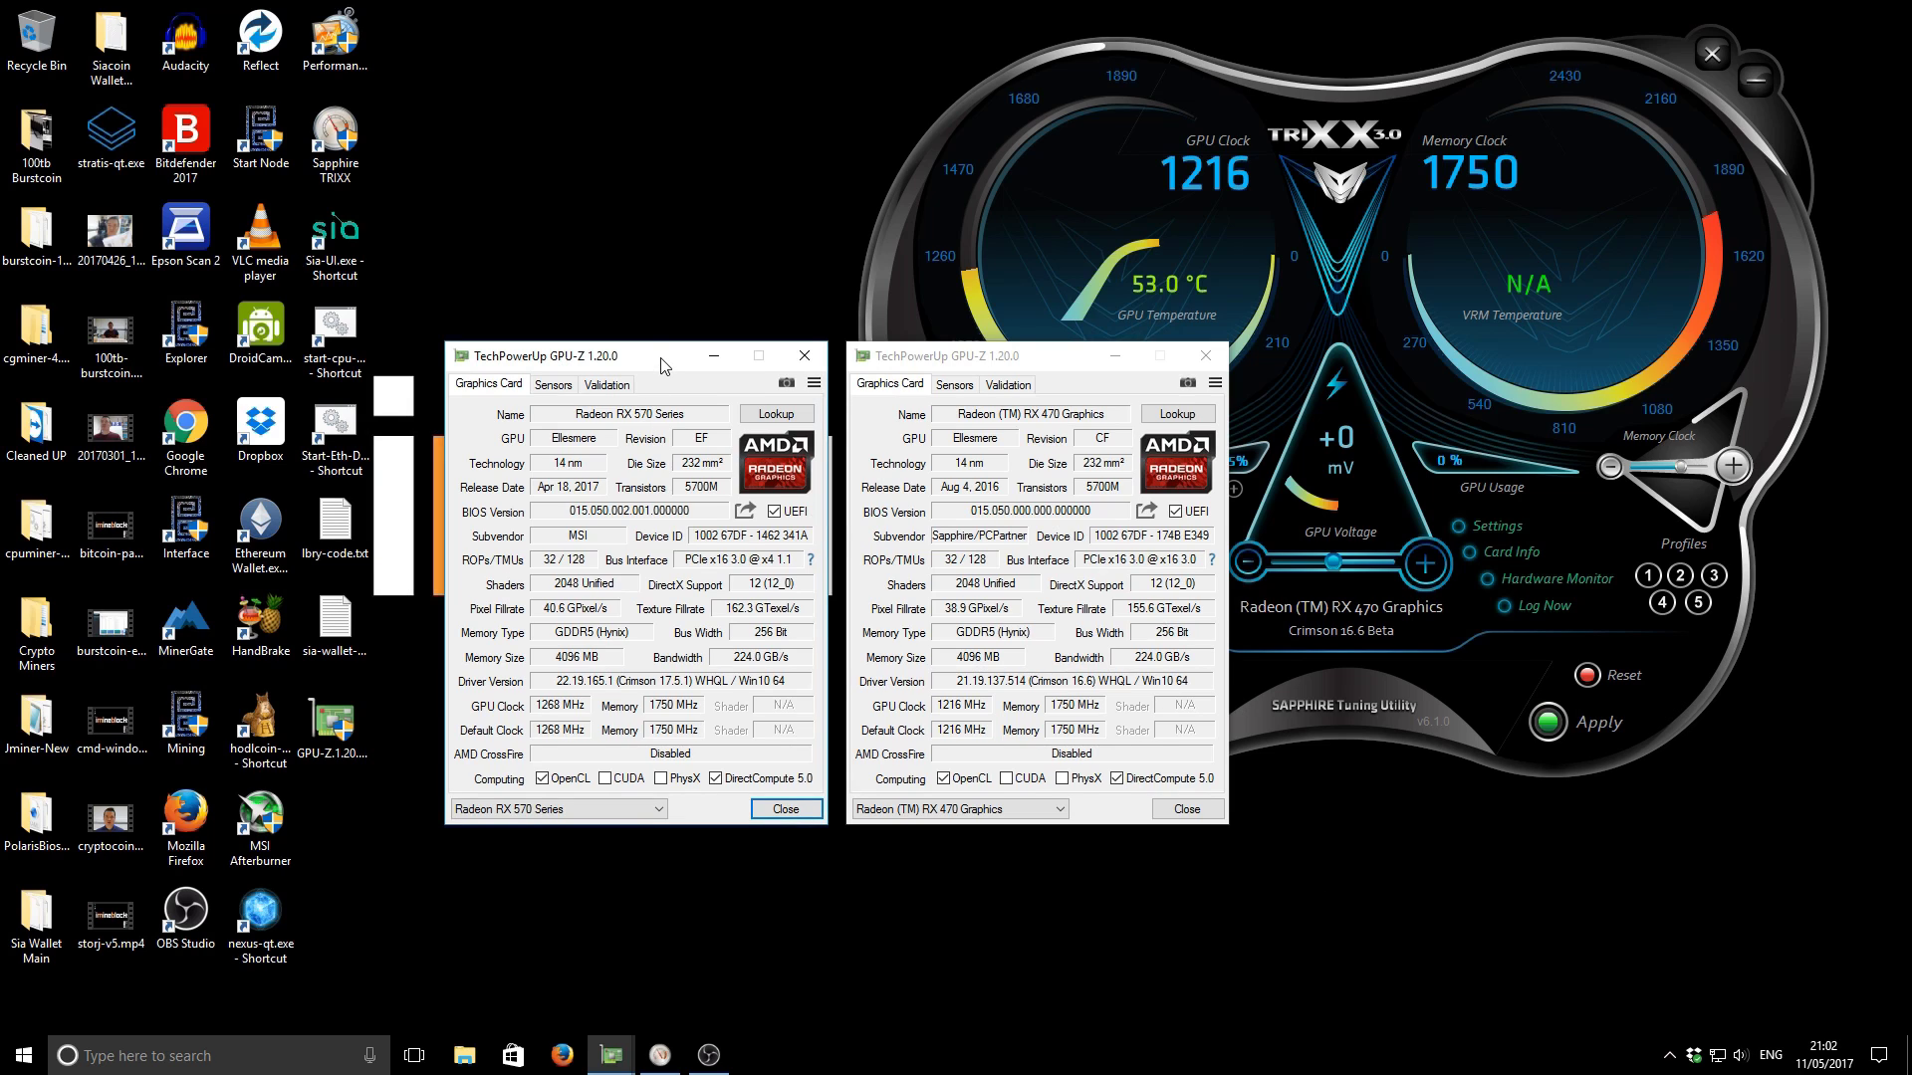
click(1039, 357)
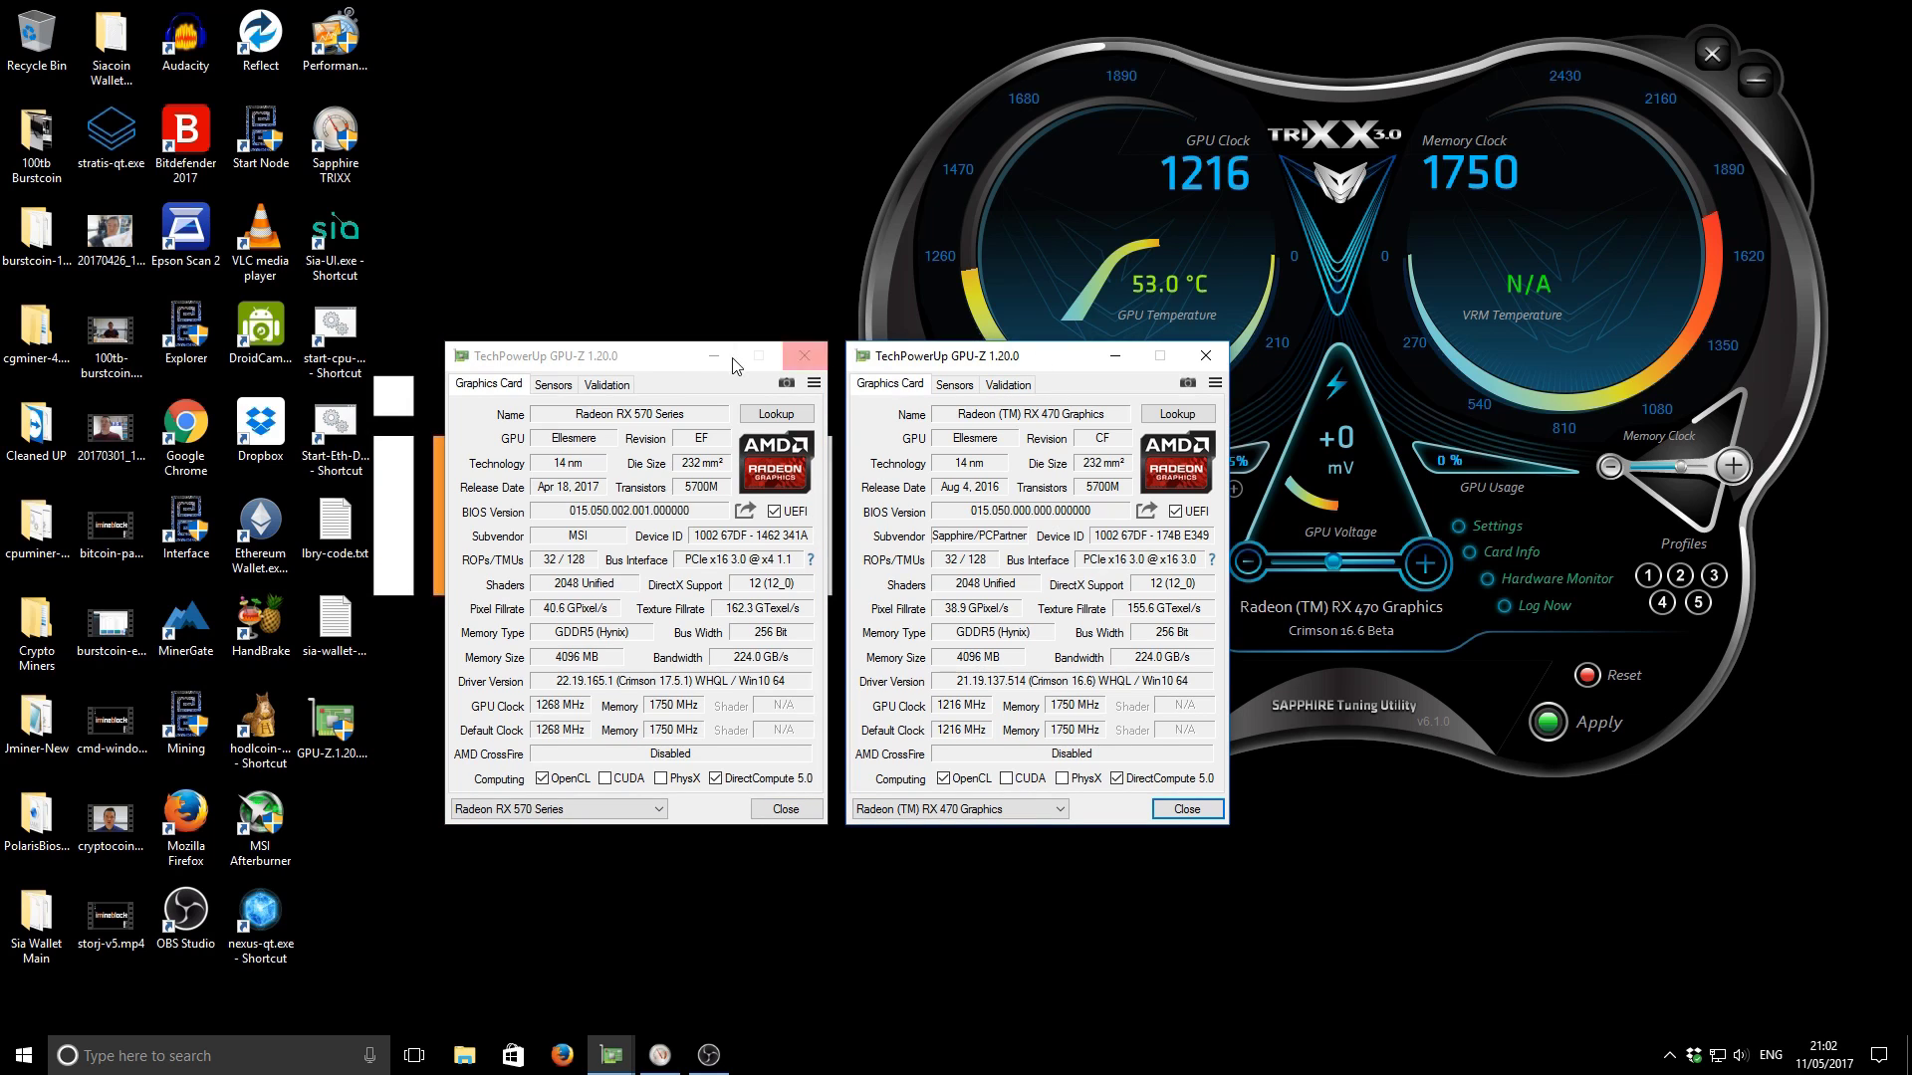
click(650, 360)
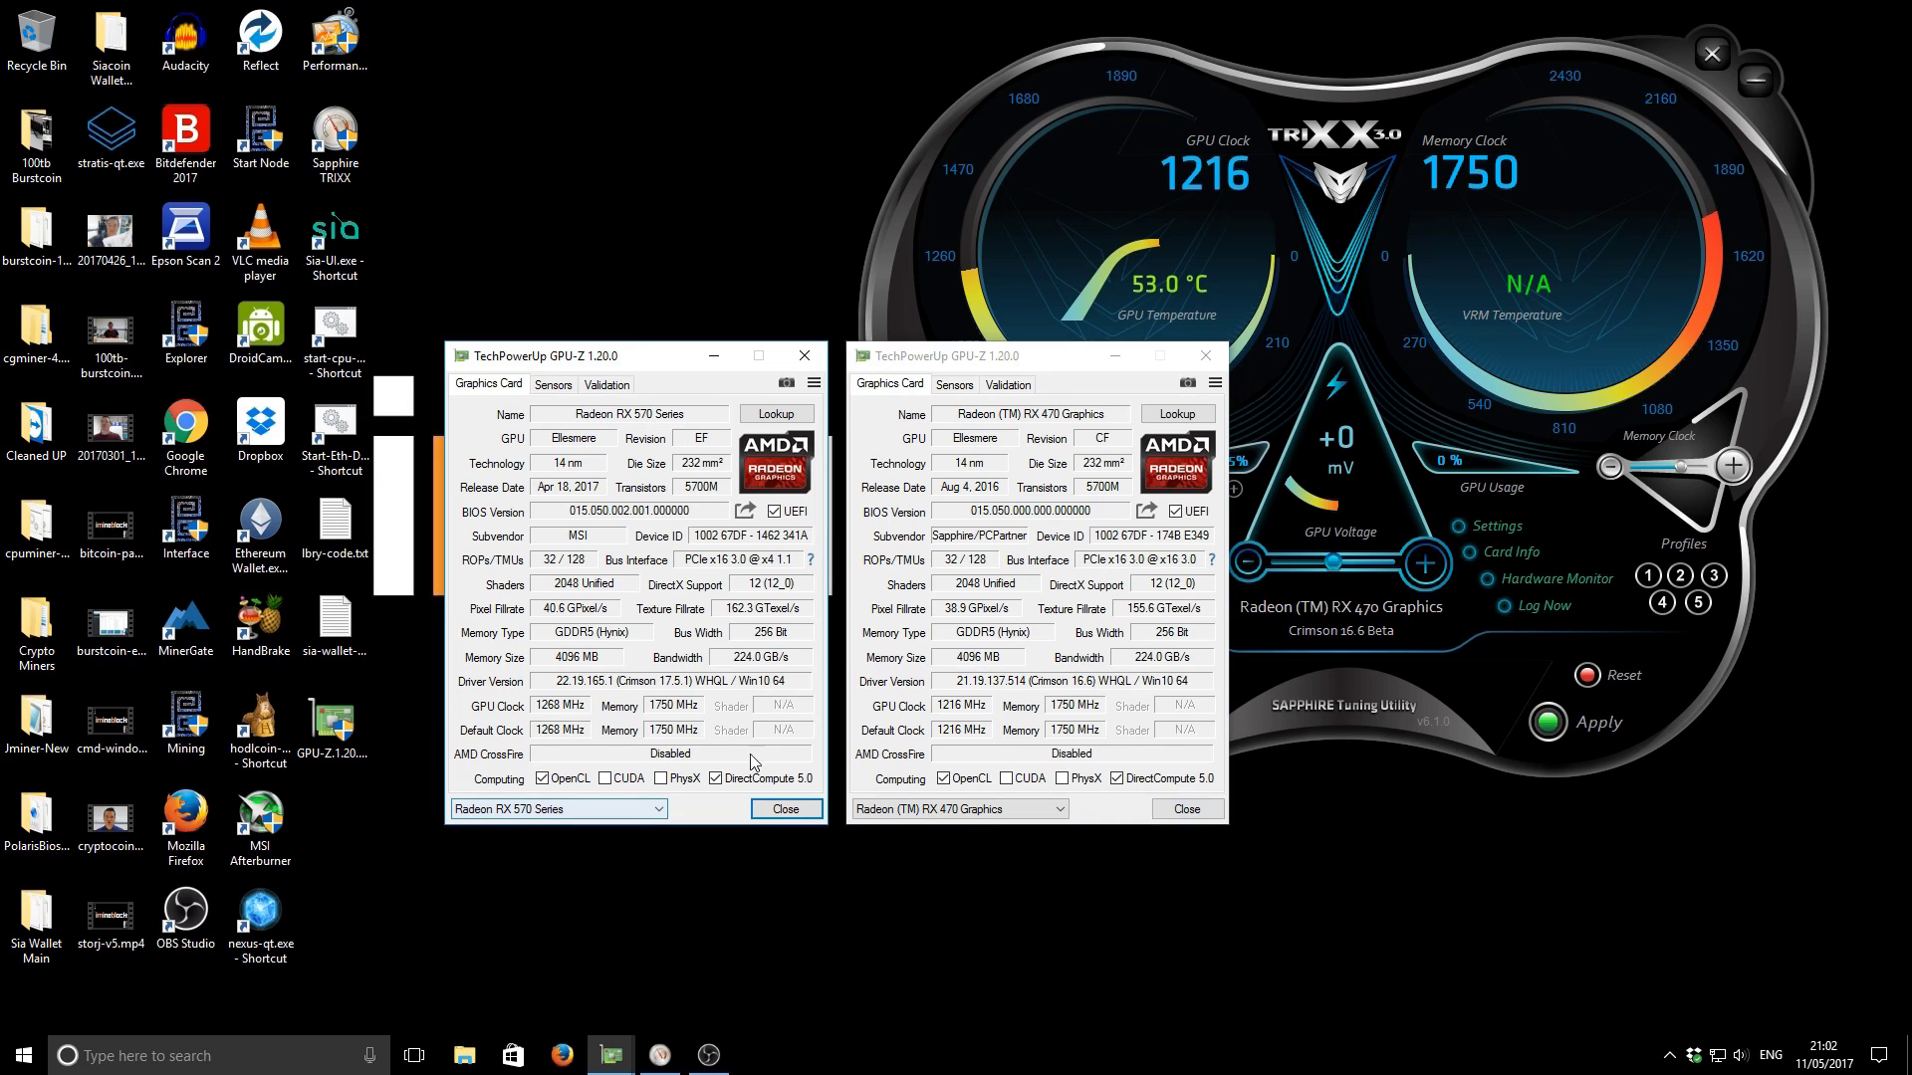
click(1039, 368)
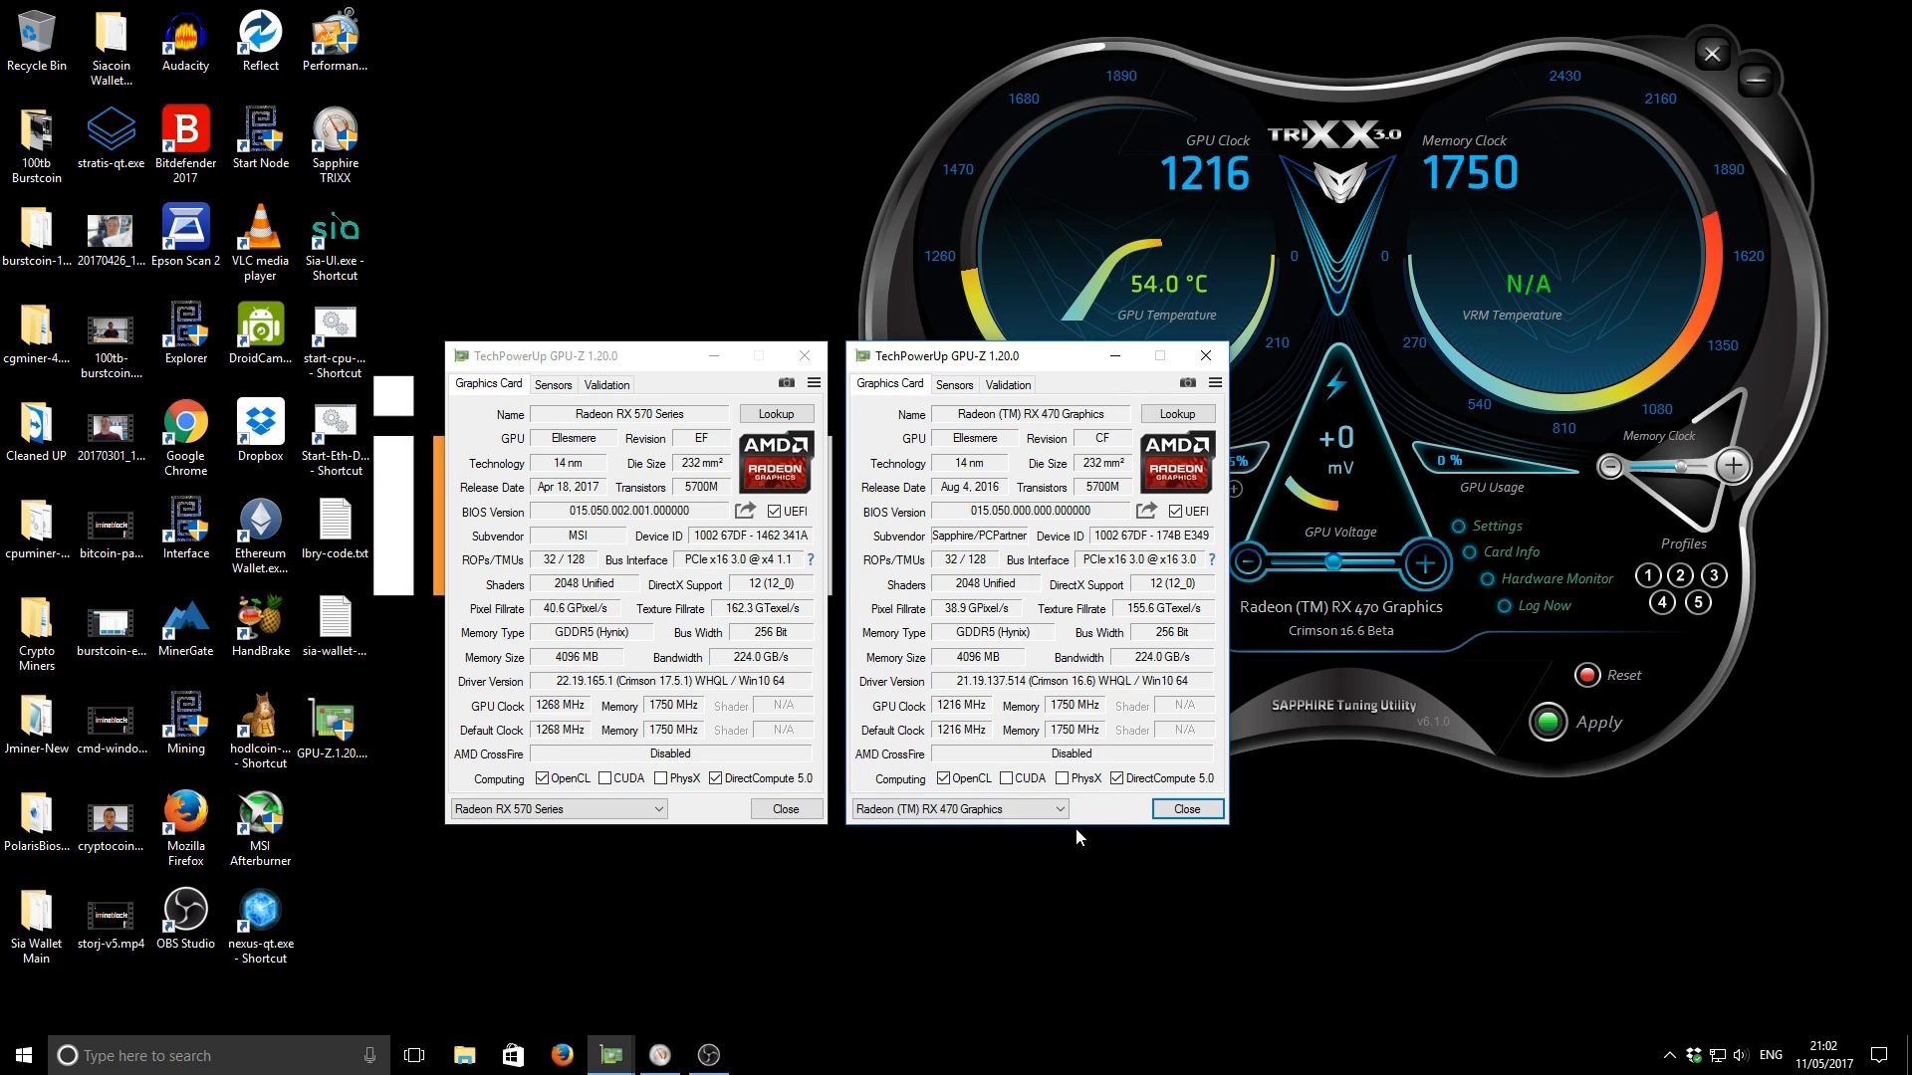
click(1412, 93)
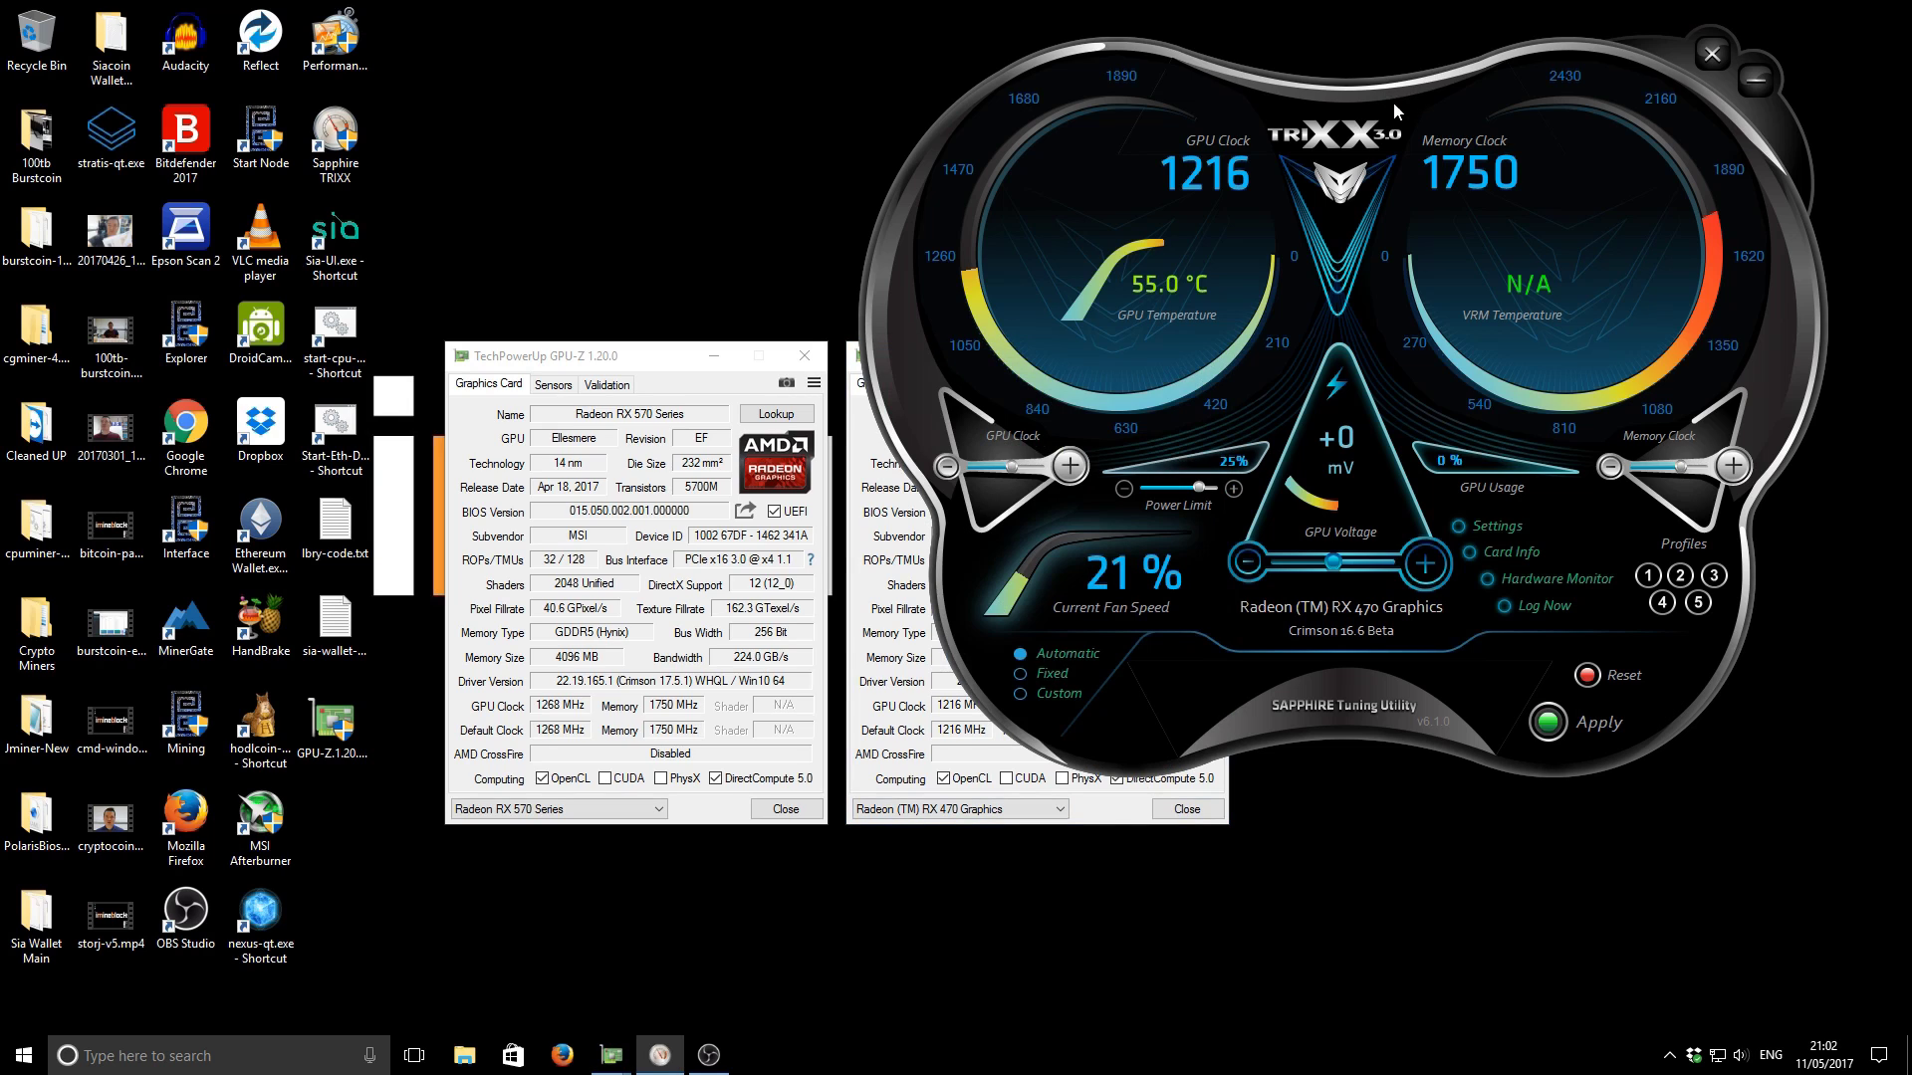
click(1113, 813)
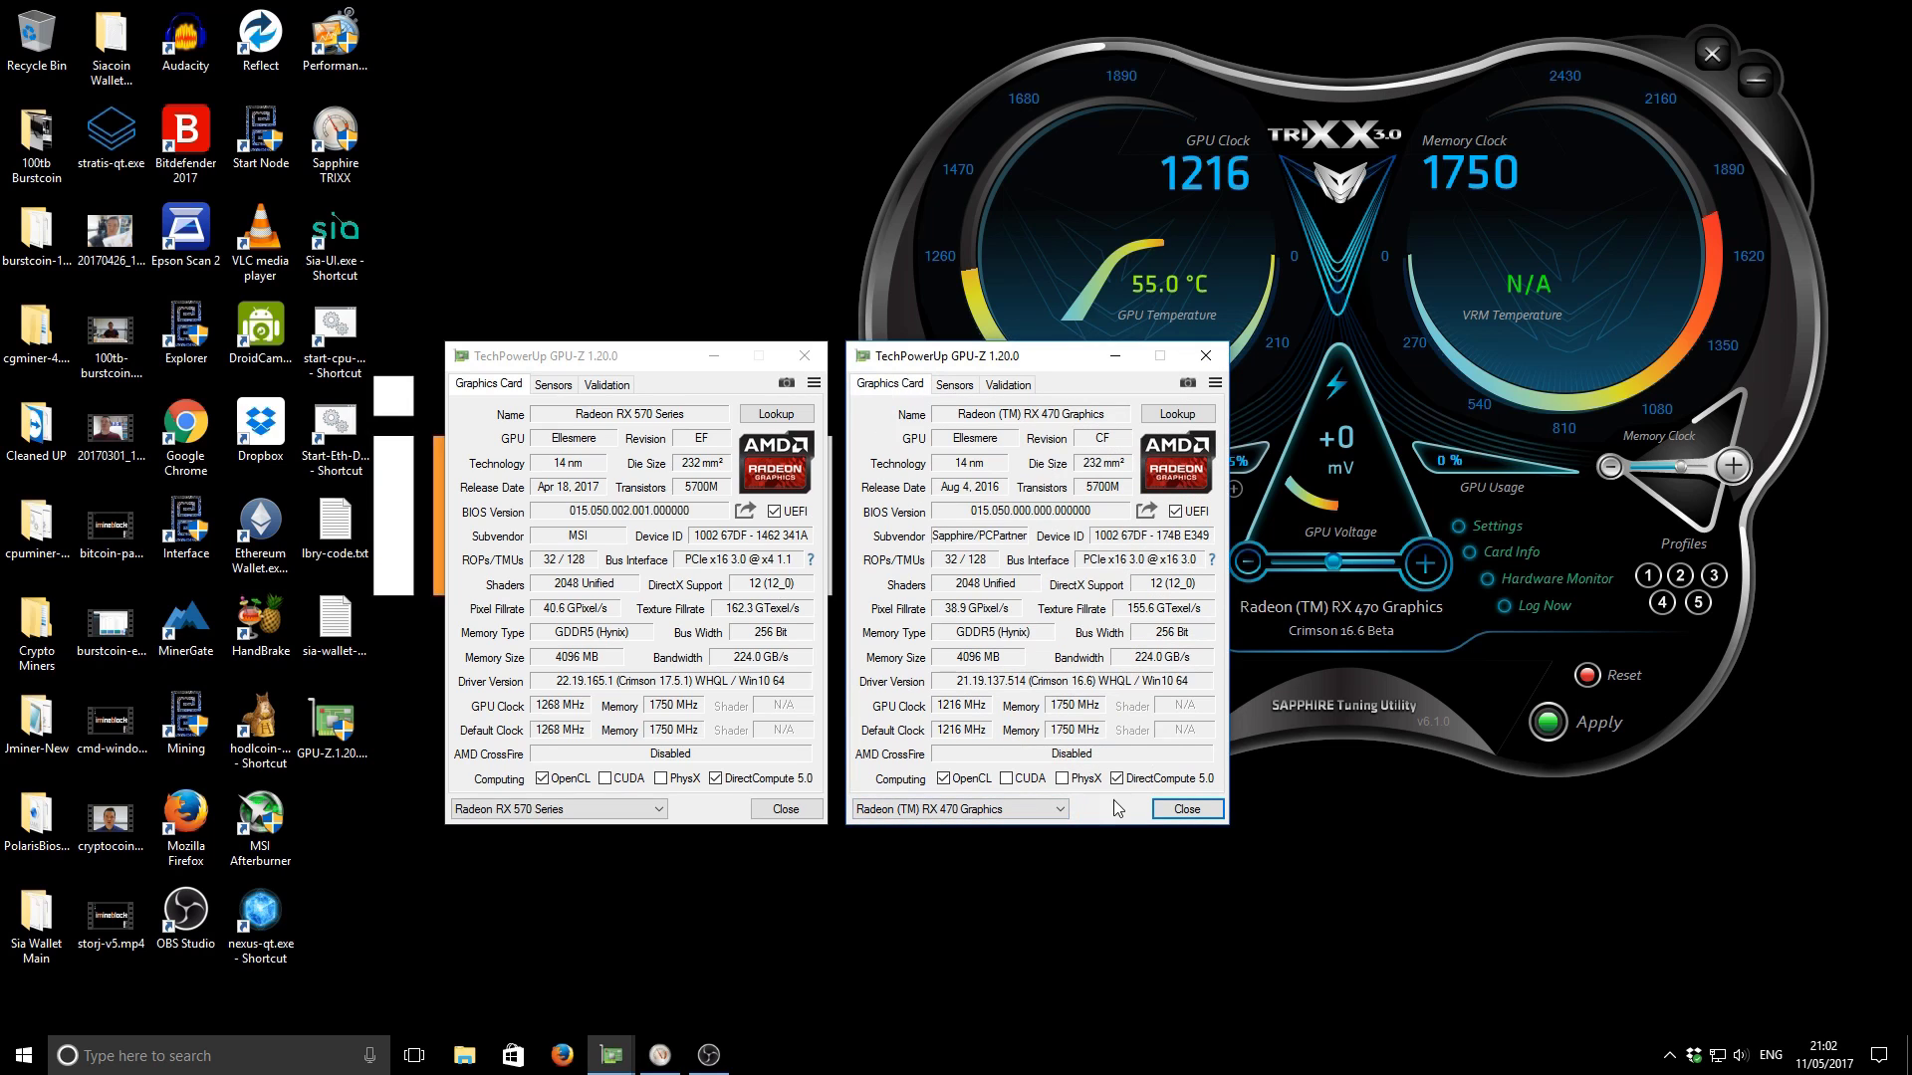
click(1398, 123)
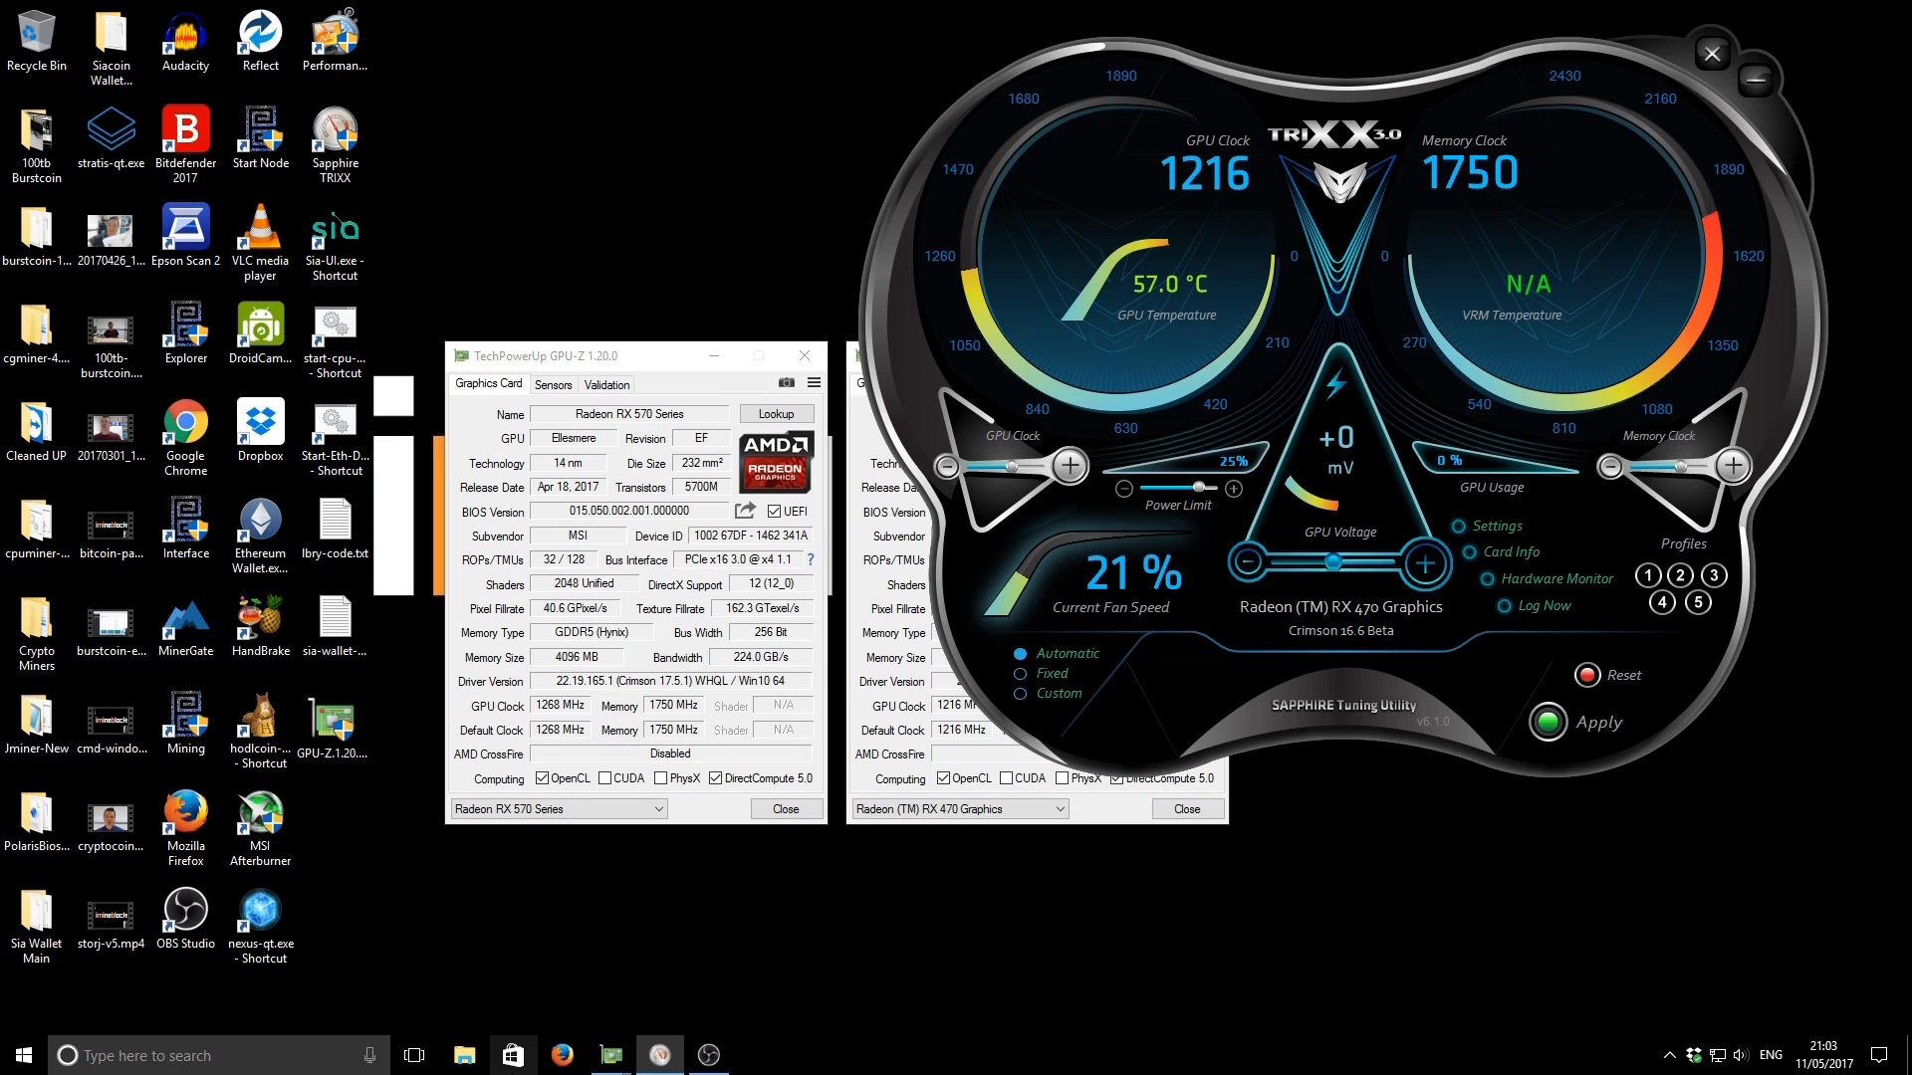
Step: Open the folder that holds the target of the Start-Eth-Decred desktop shortcut and find the miner batch files
click(423, 954)
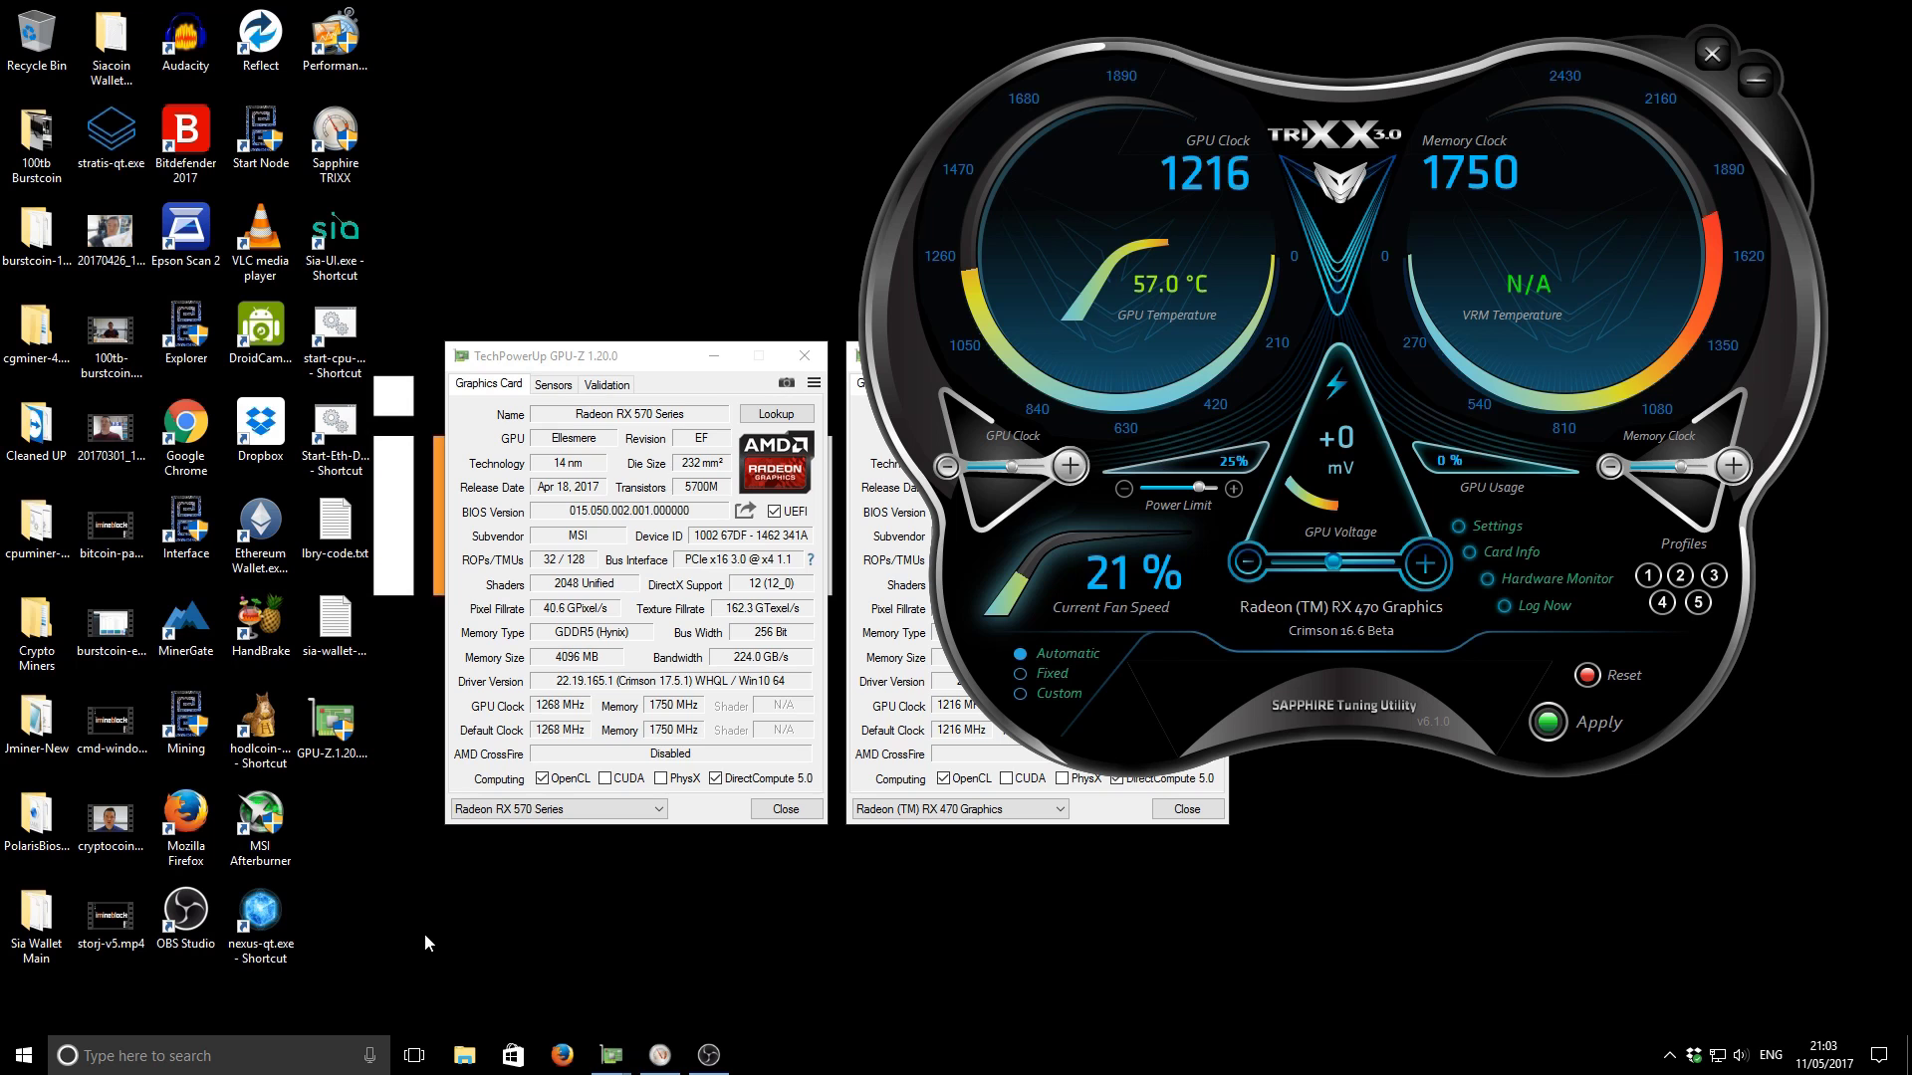
right_click(348, 419)
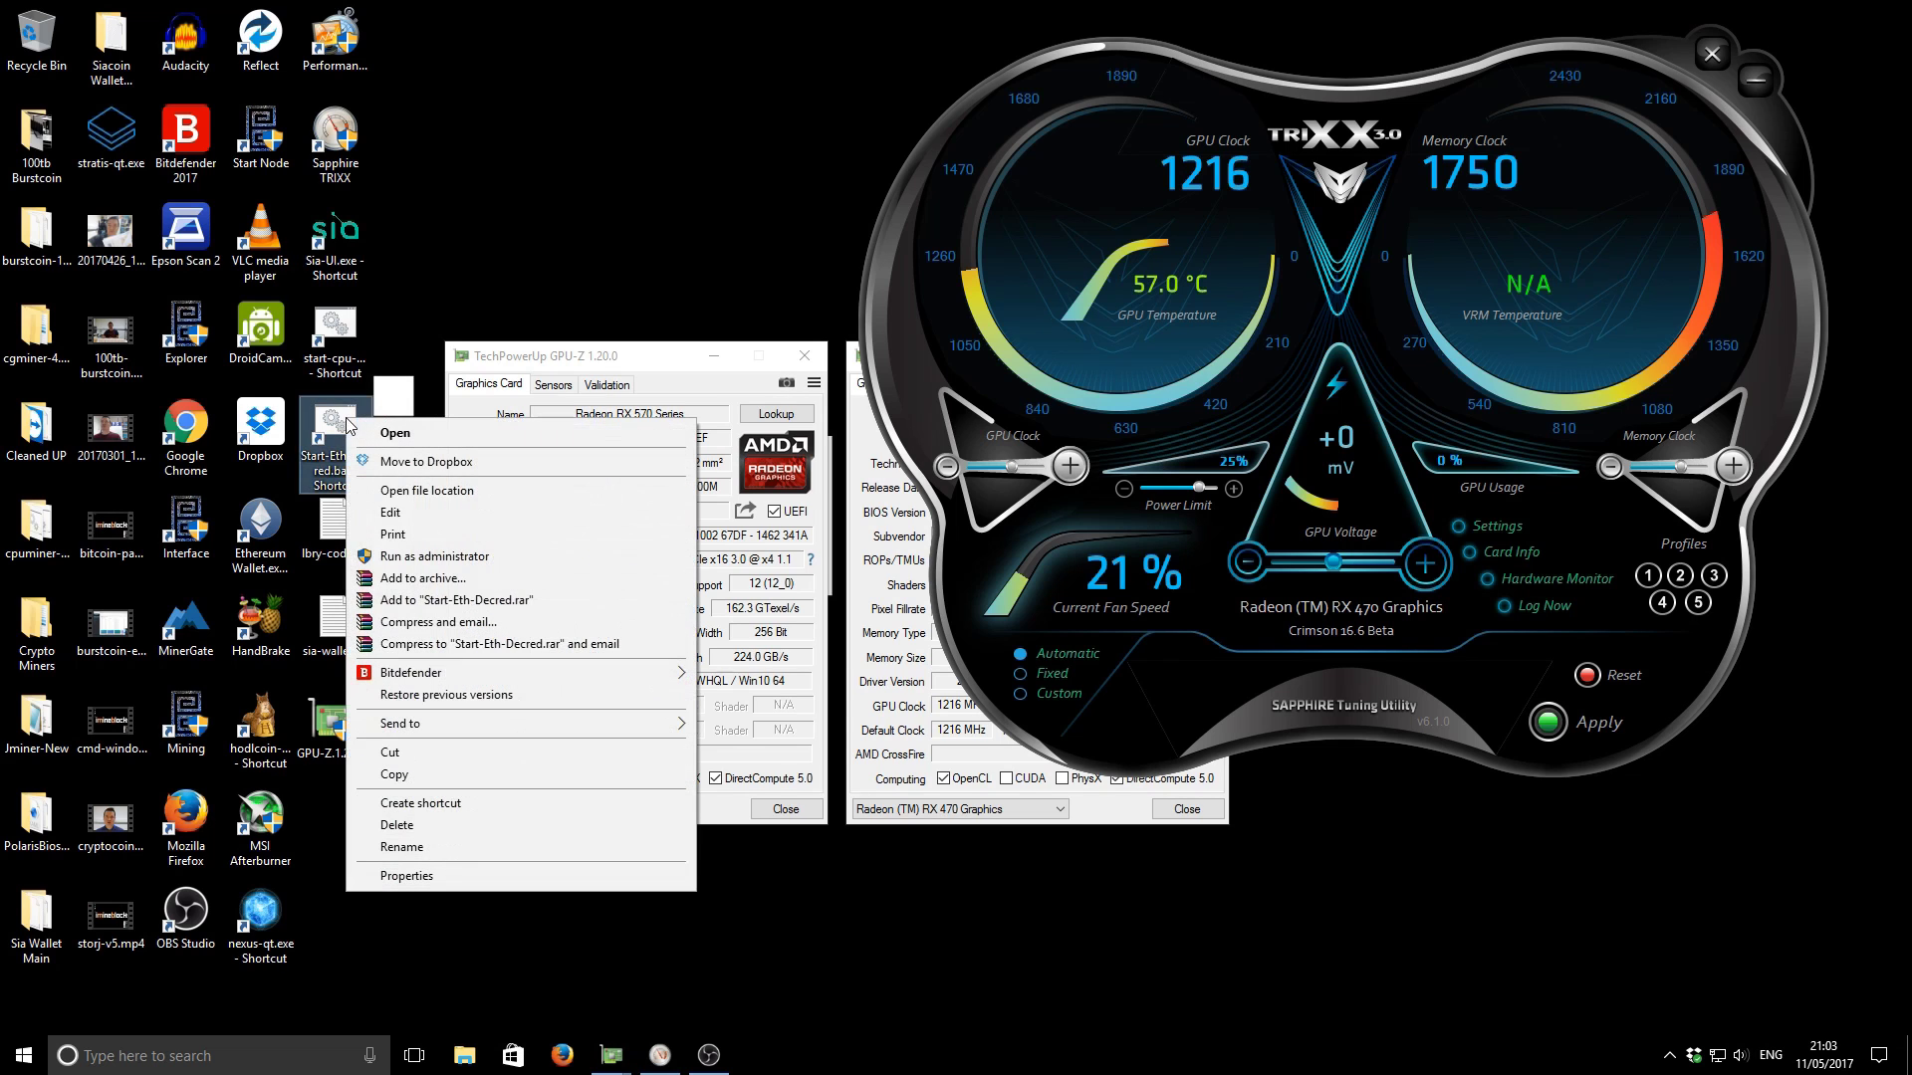
click(461, 491)
scroll(716, 732, down, 2)
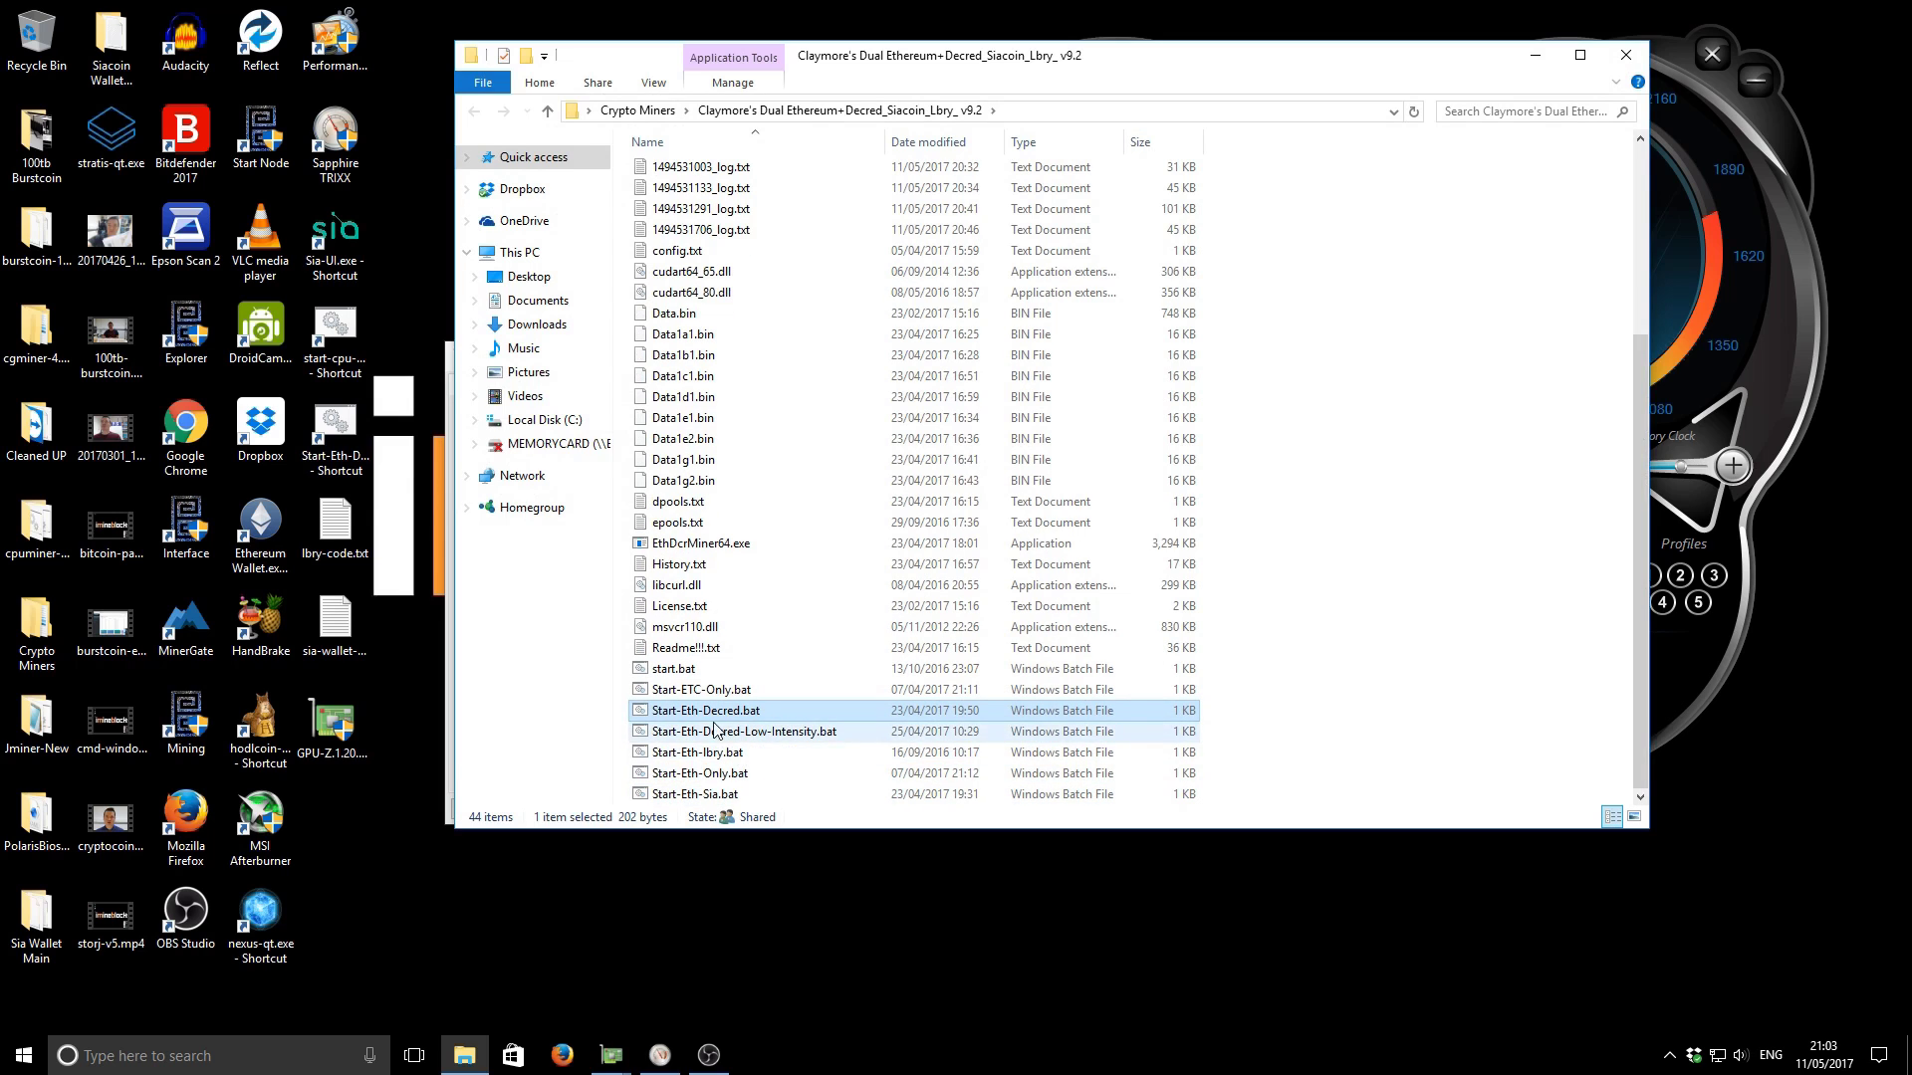
Step: Inspect the mining command inside Start-Eth-Only.bat in a text editor and close it without changes
right_click(726, 777)
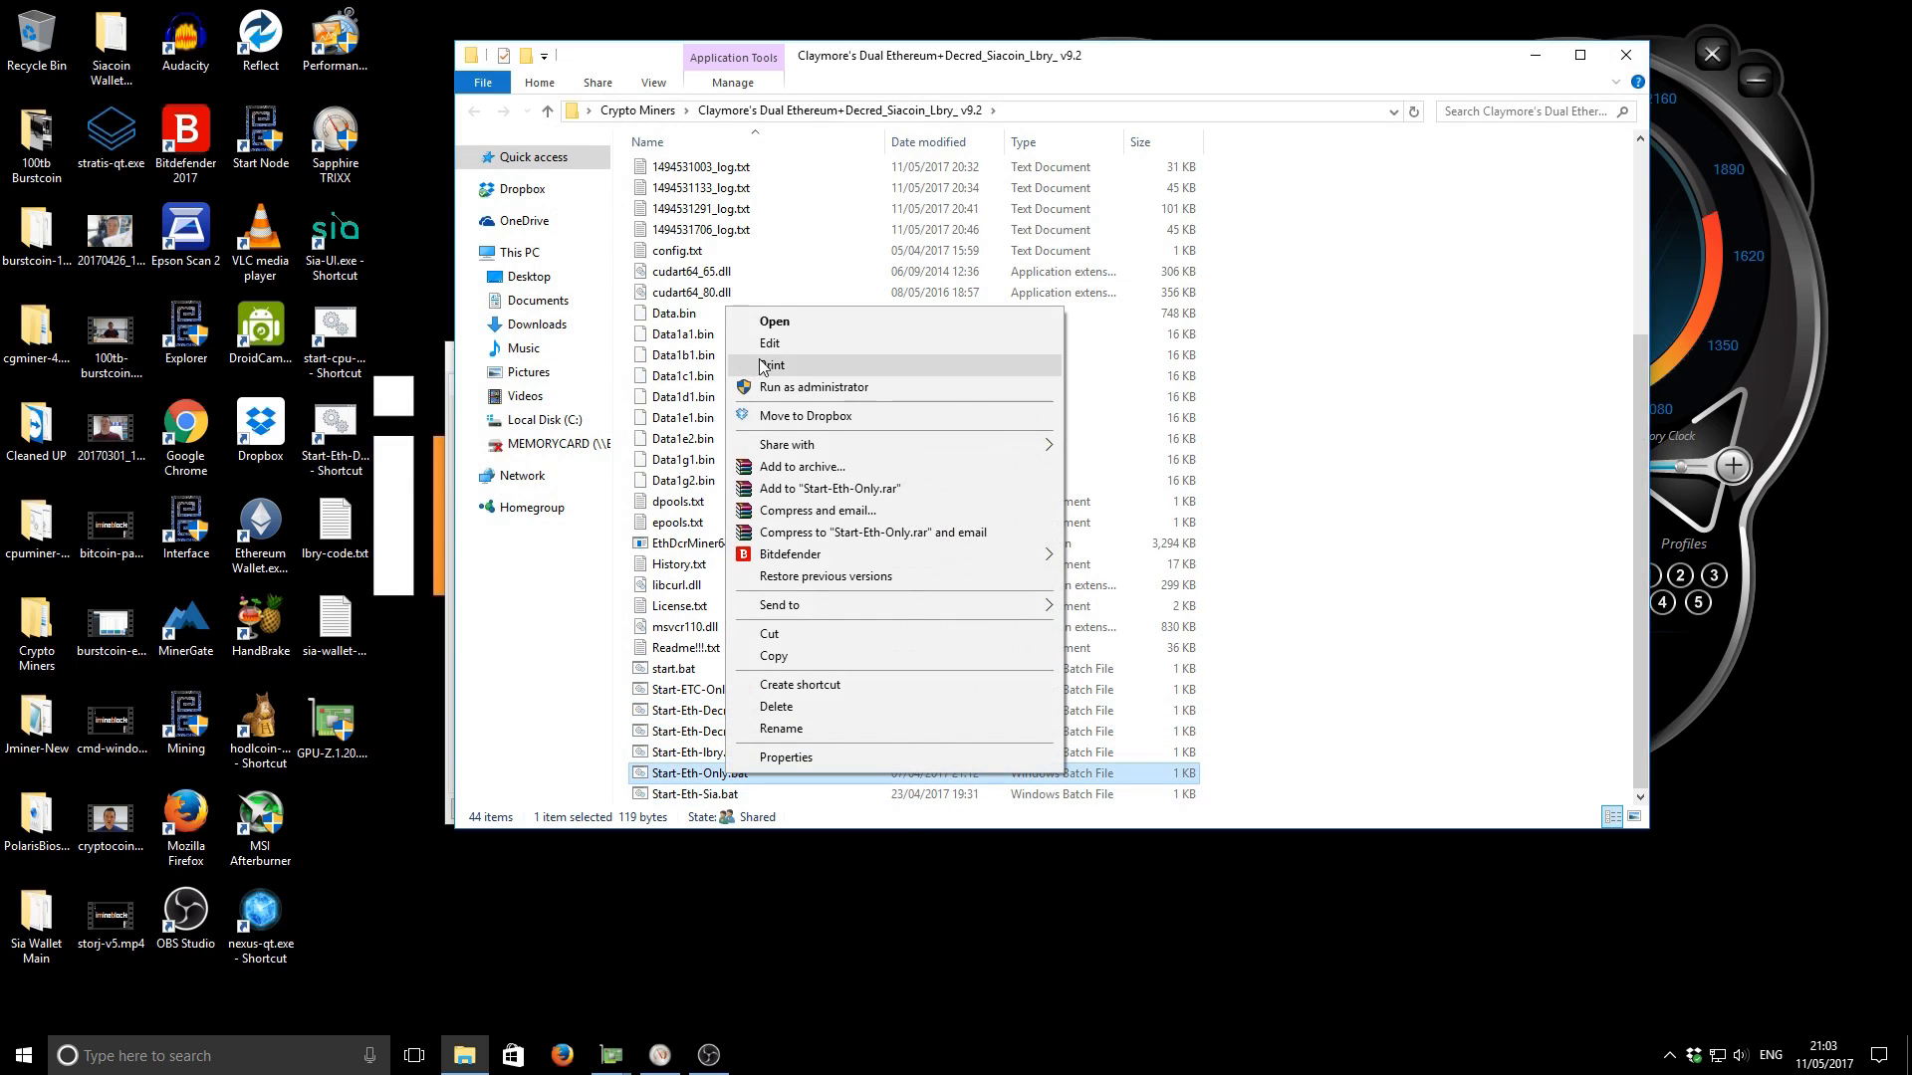
click(778, 348)
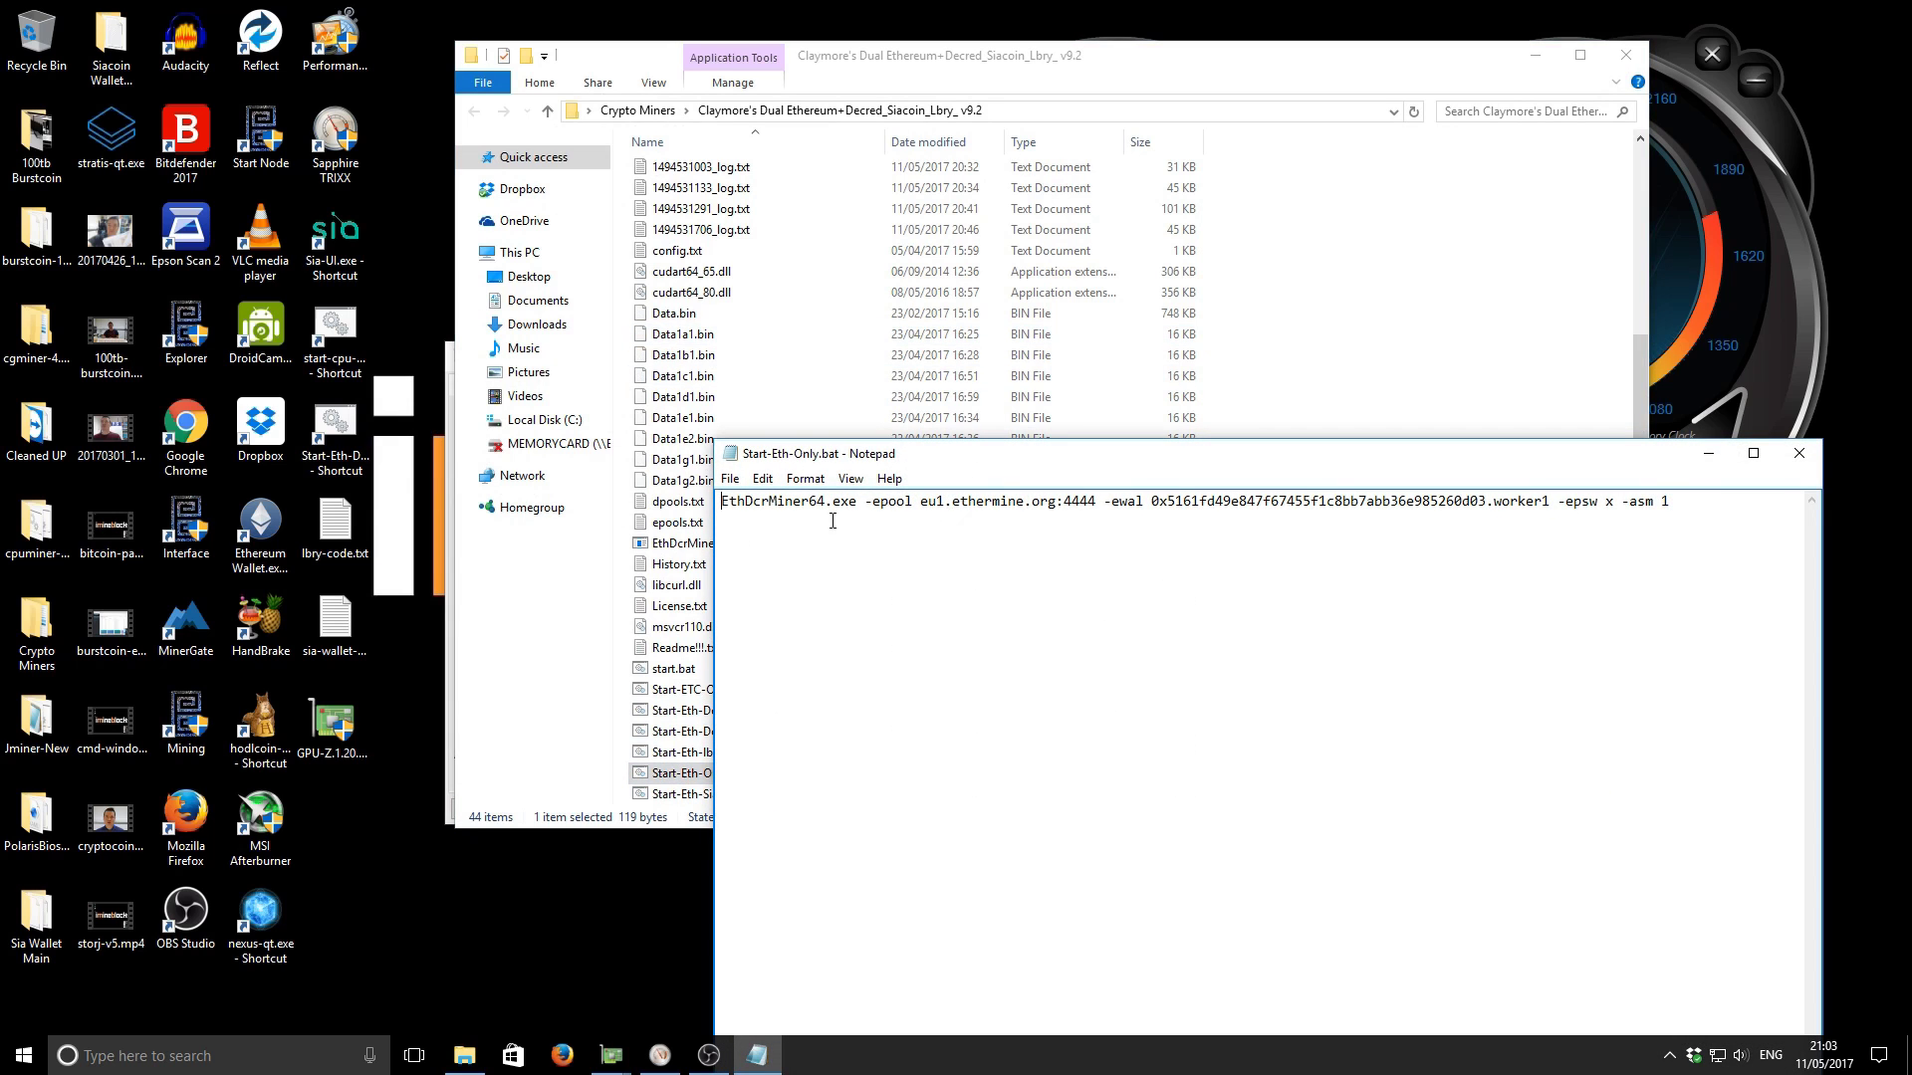
click(1797, 455)
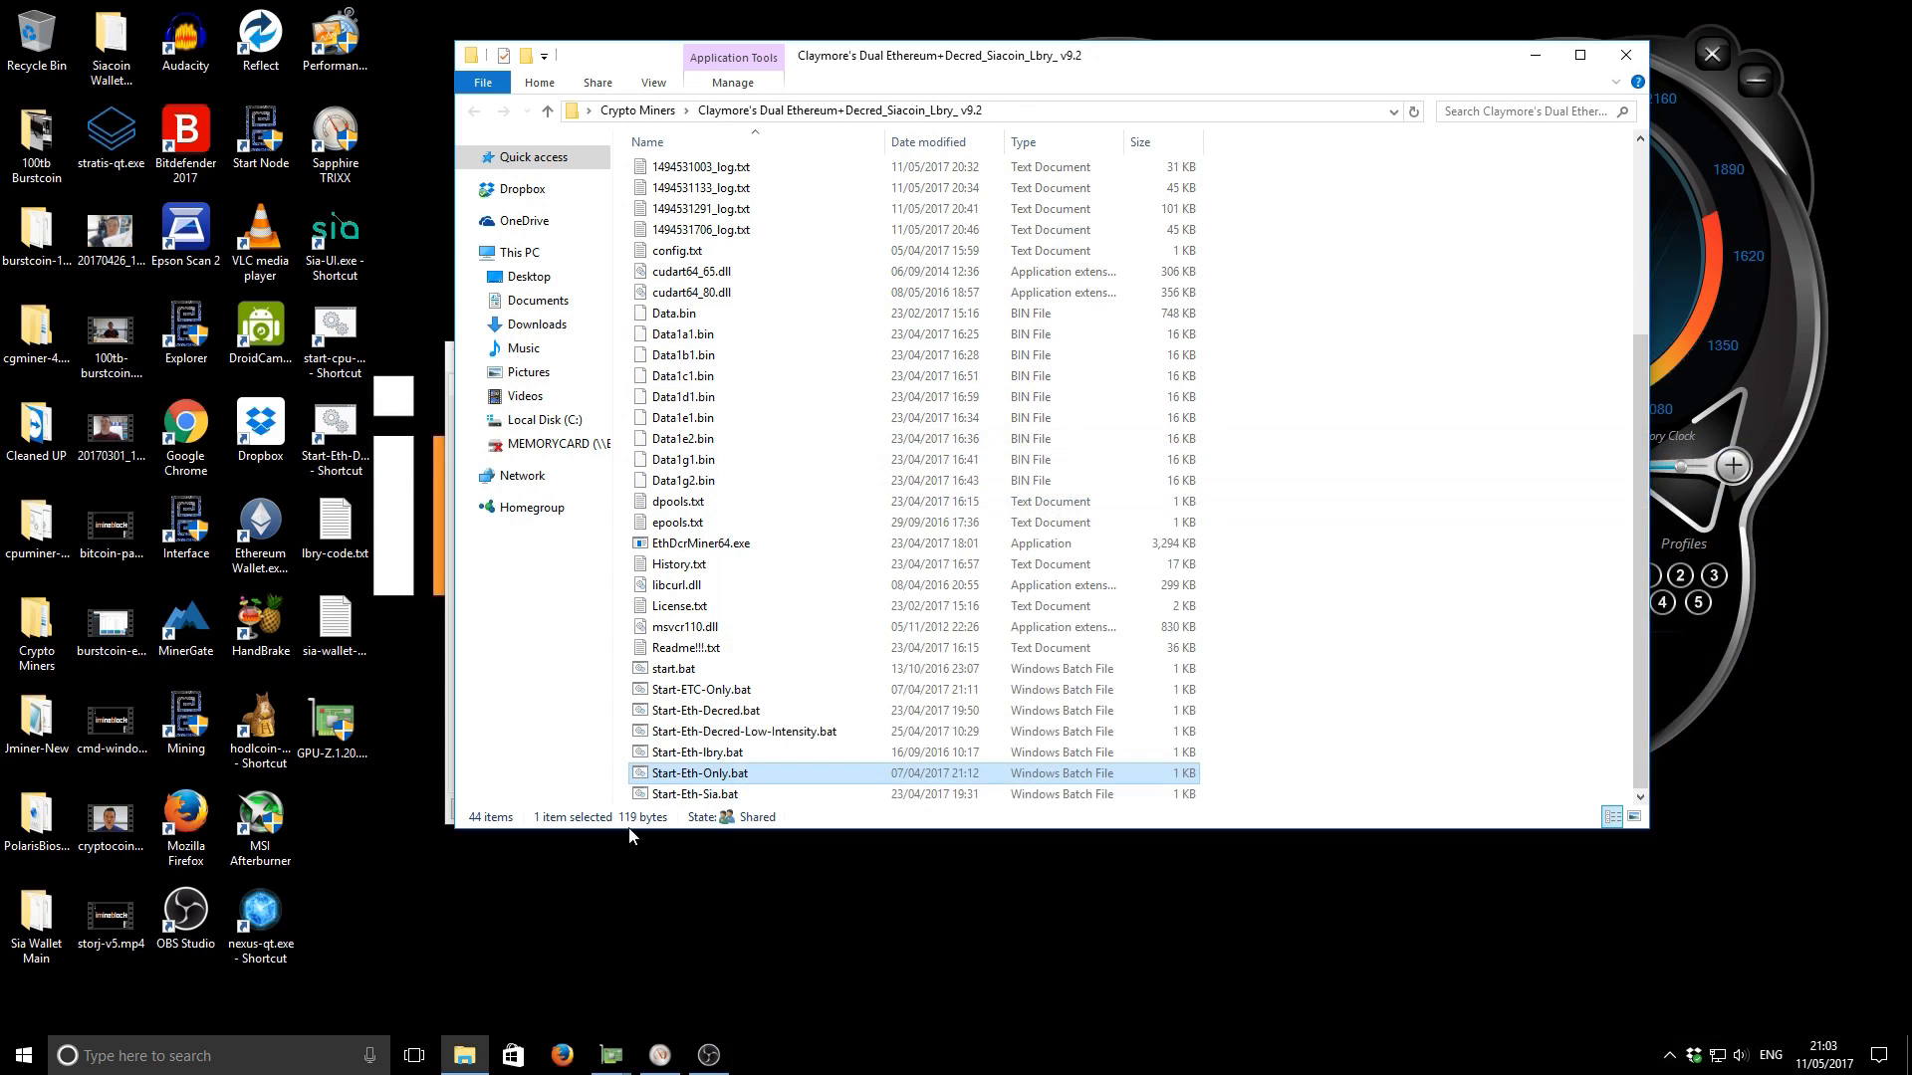
Step: Start Ethereum-only mining with Start-Eth-Only.bat, and tidy the desktop by closing the folder and moving the console above the GPU-Z windows
double_click(687, 775)
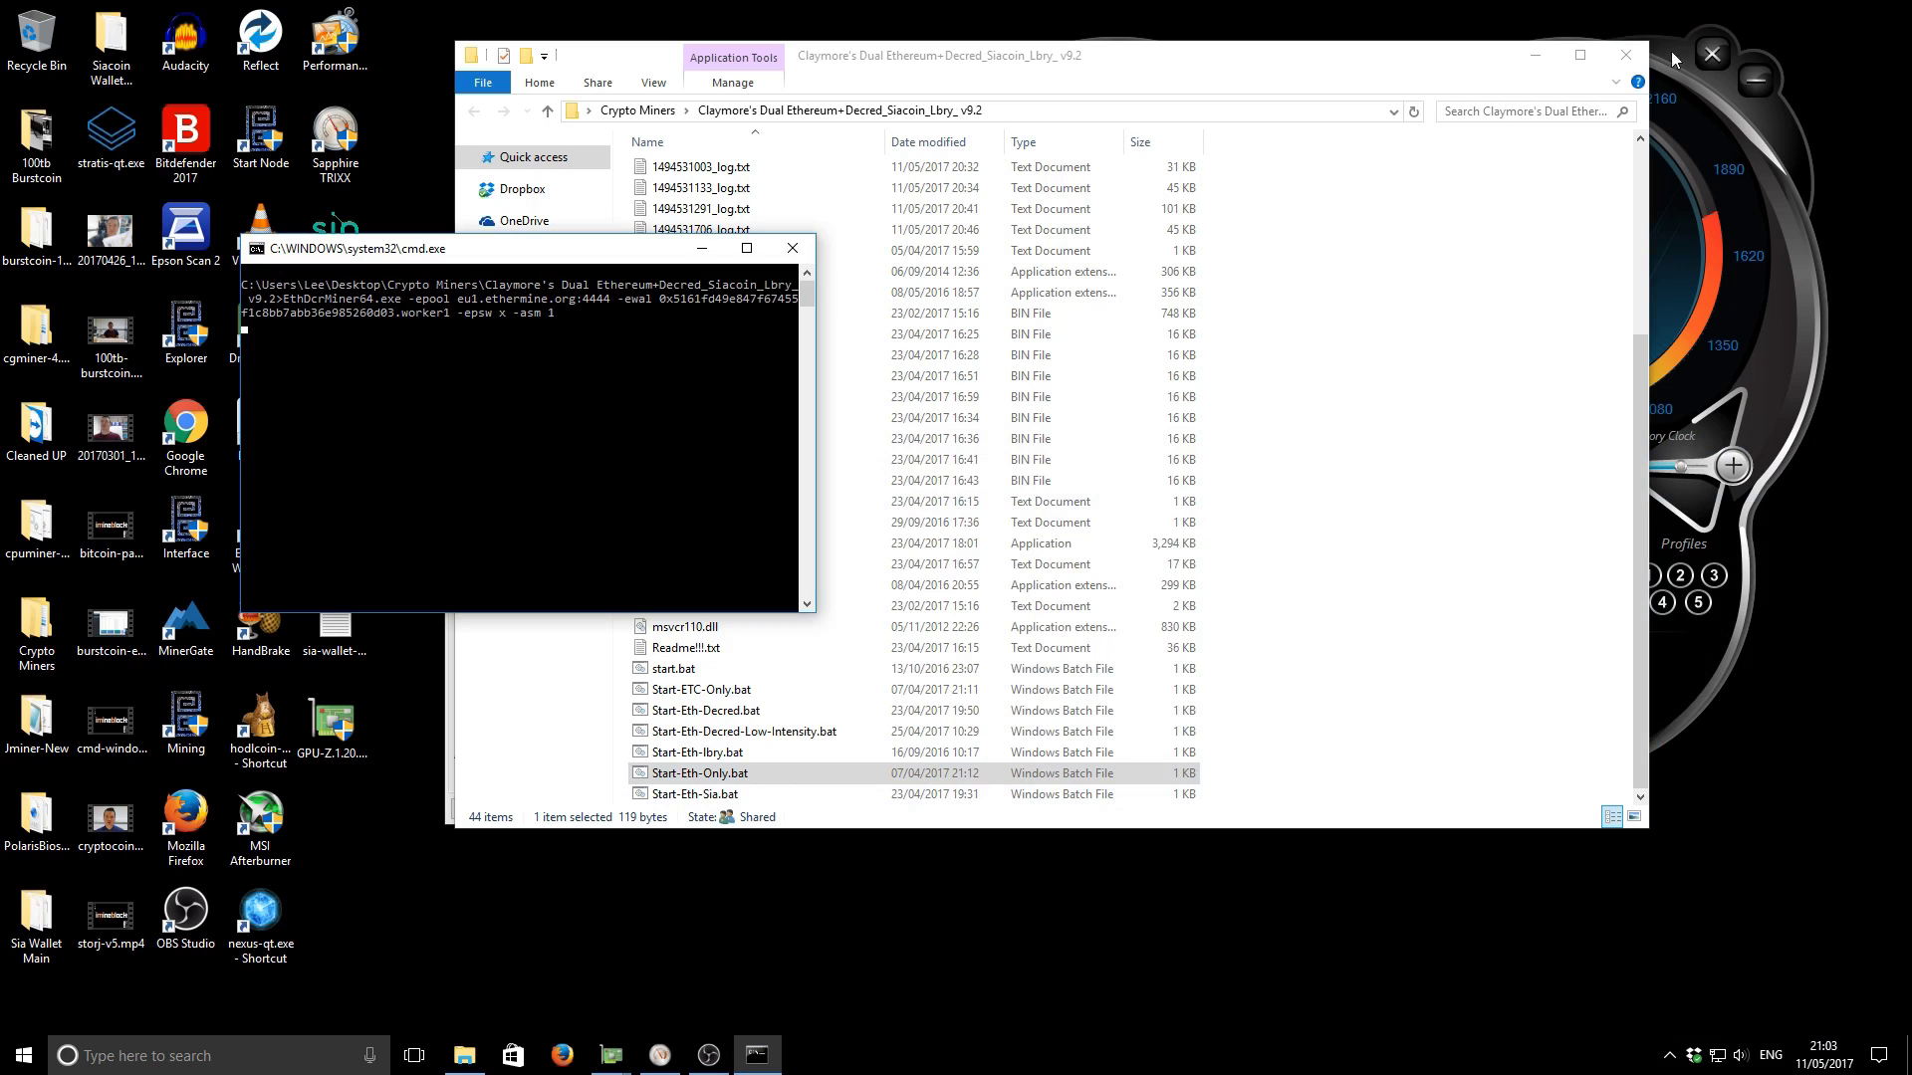
click(1629, 58)
click(1629, 58)
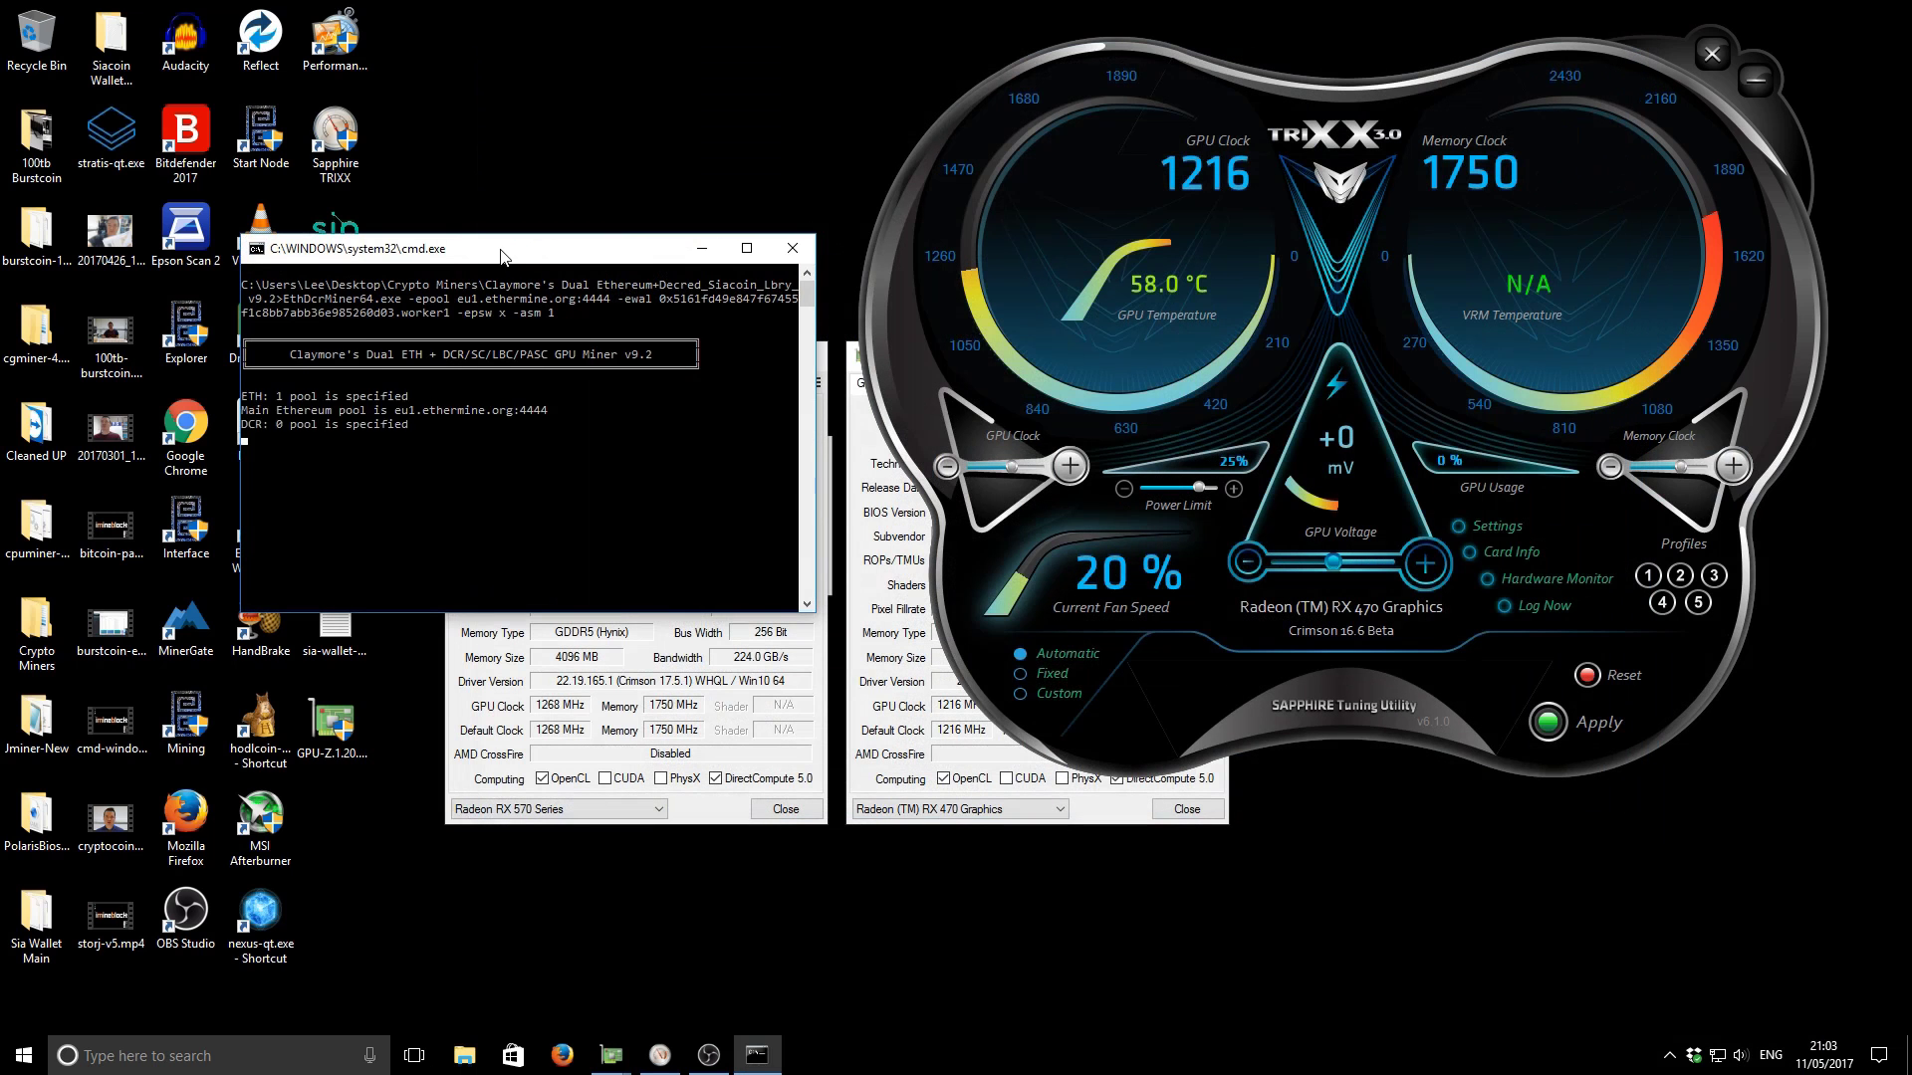
drag(503, 256, 460, 67)
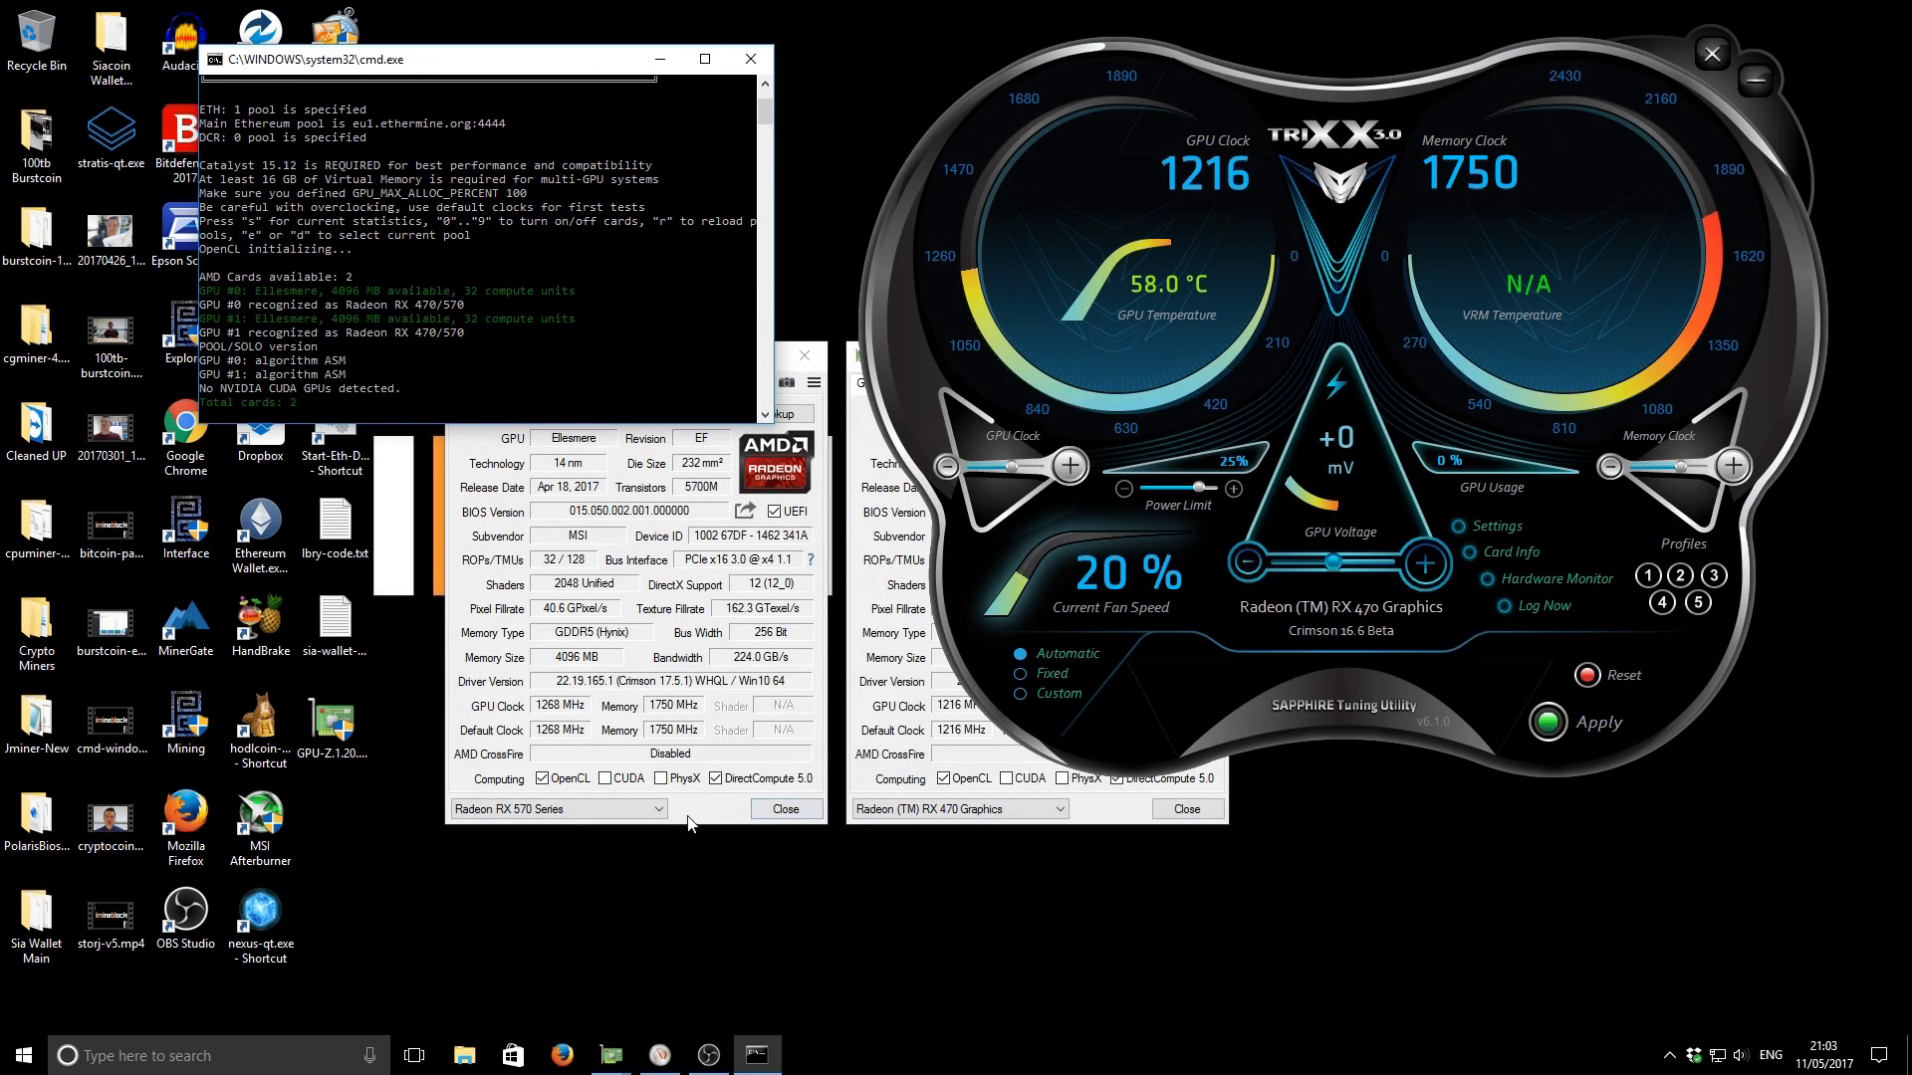
Step: Show the live sensor readings for the RX 570 and RX 470, placing both GPU-Z windows side by side below the miner console
click(719, 816)
click(553, 386)
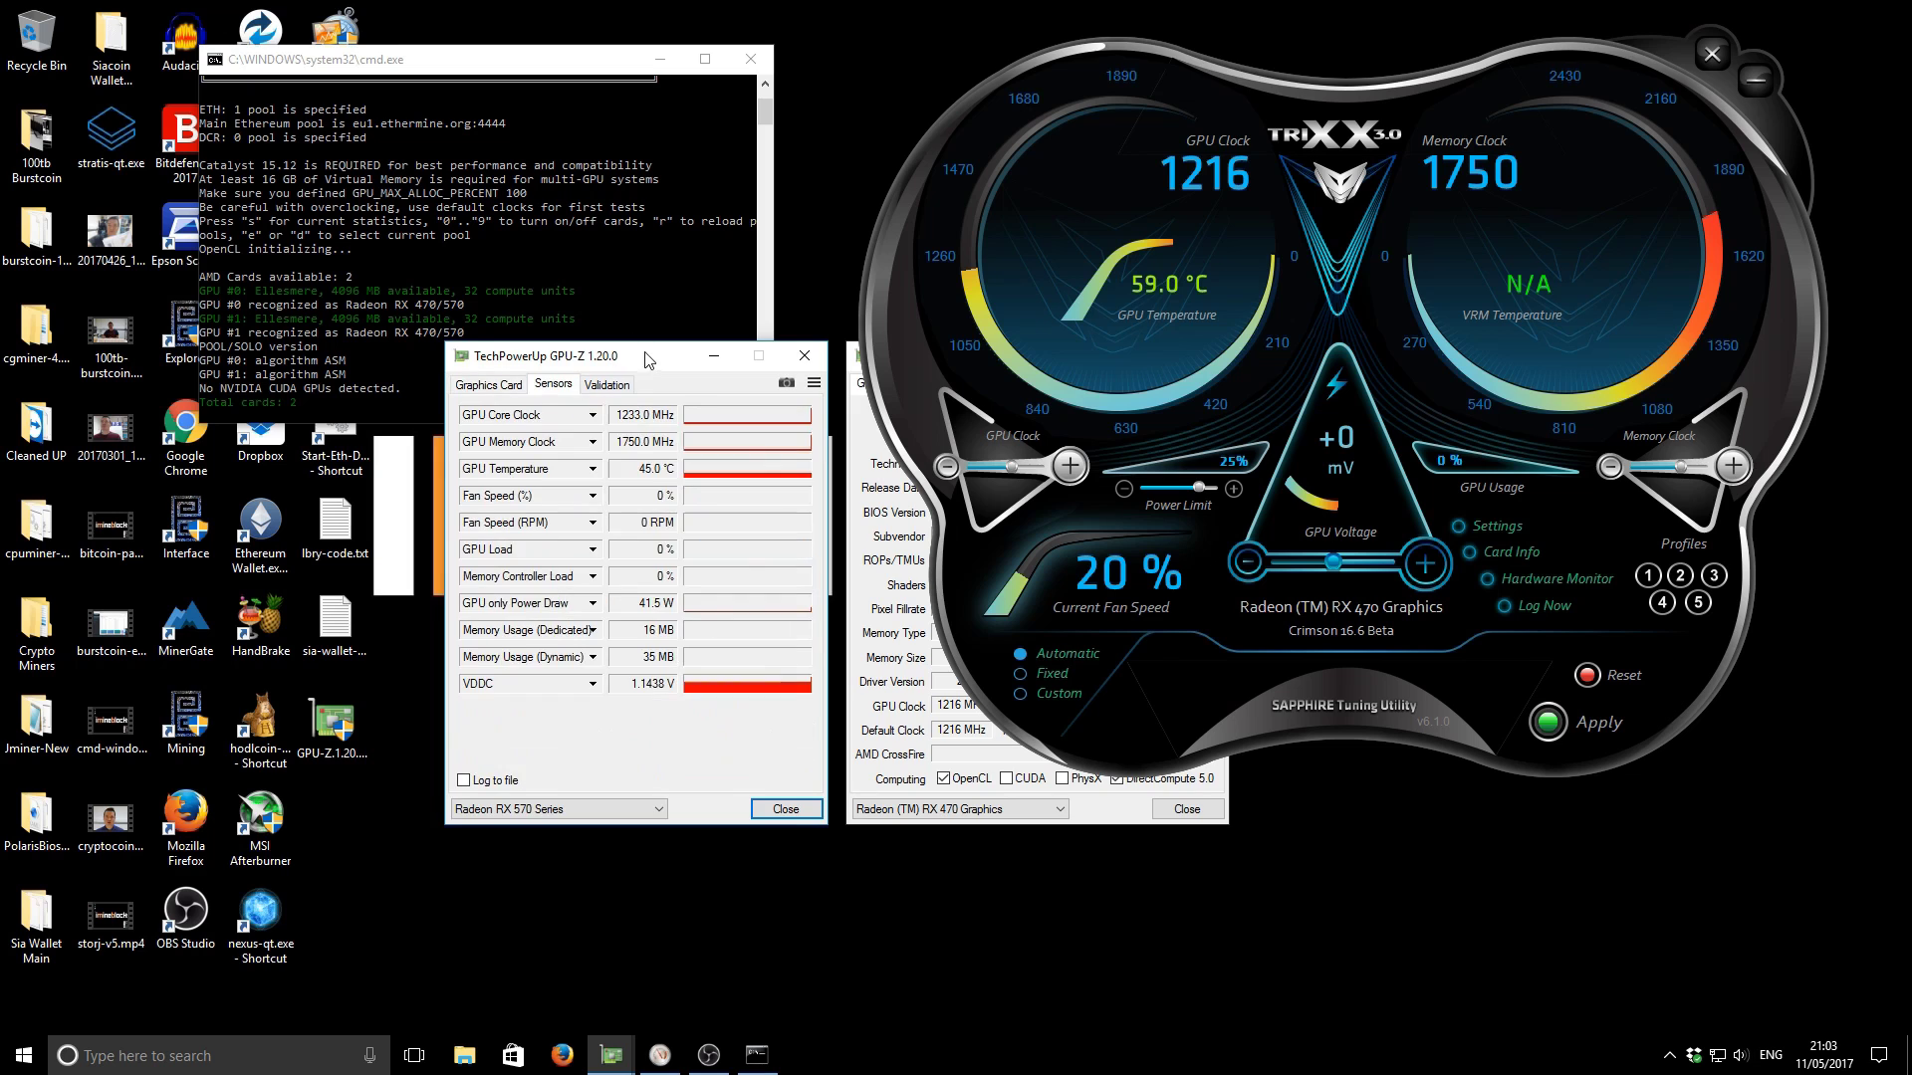
drag(645, 361, 262, 515)
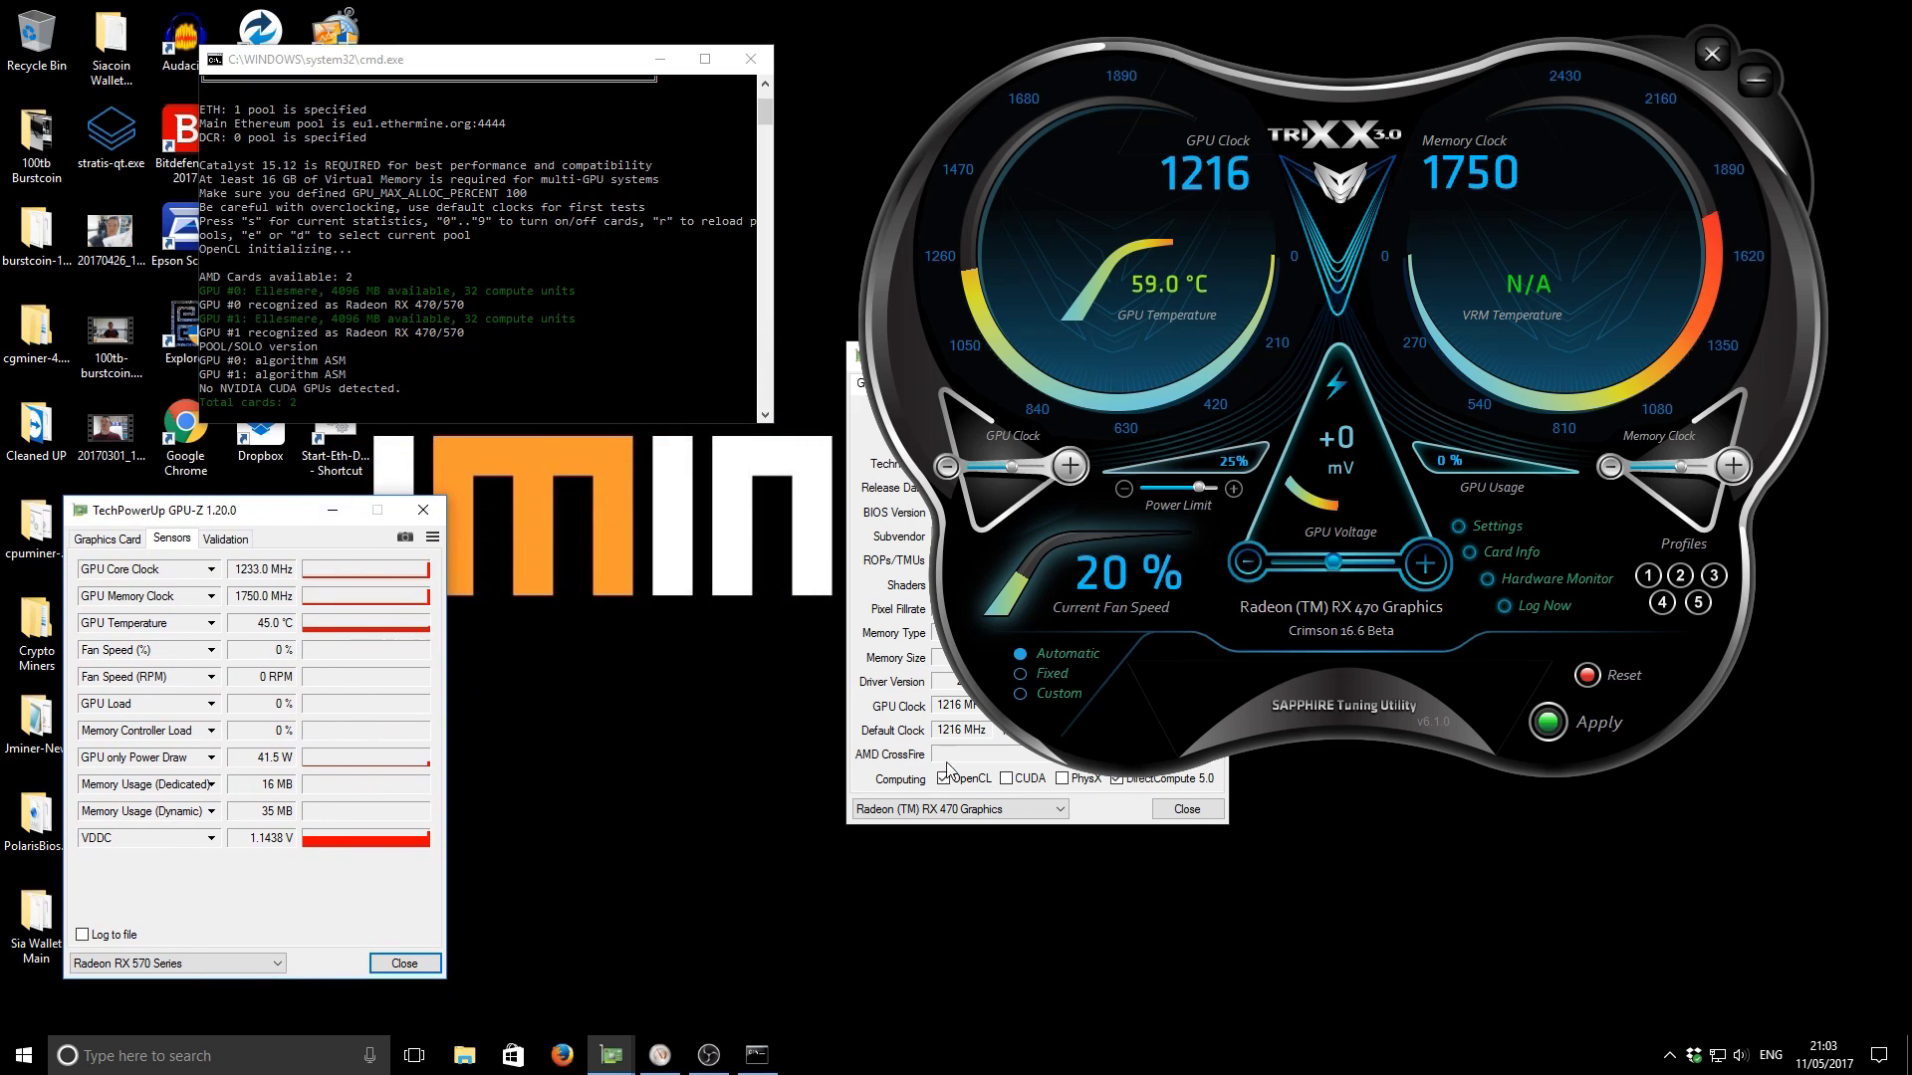
click(1117, 811)
click(953, 386)
drag(1055, 365, 671, 522)
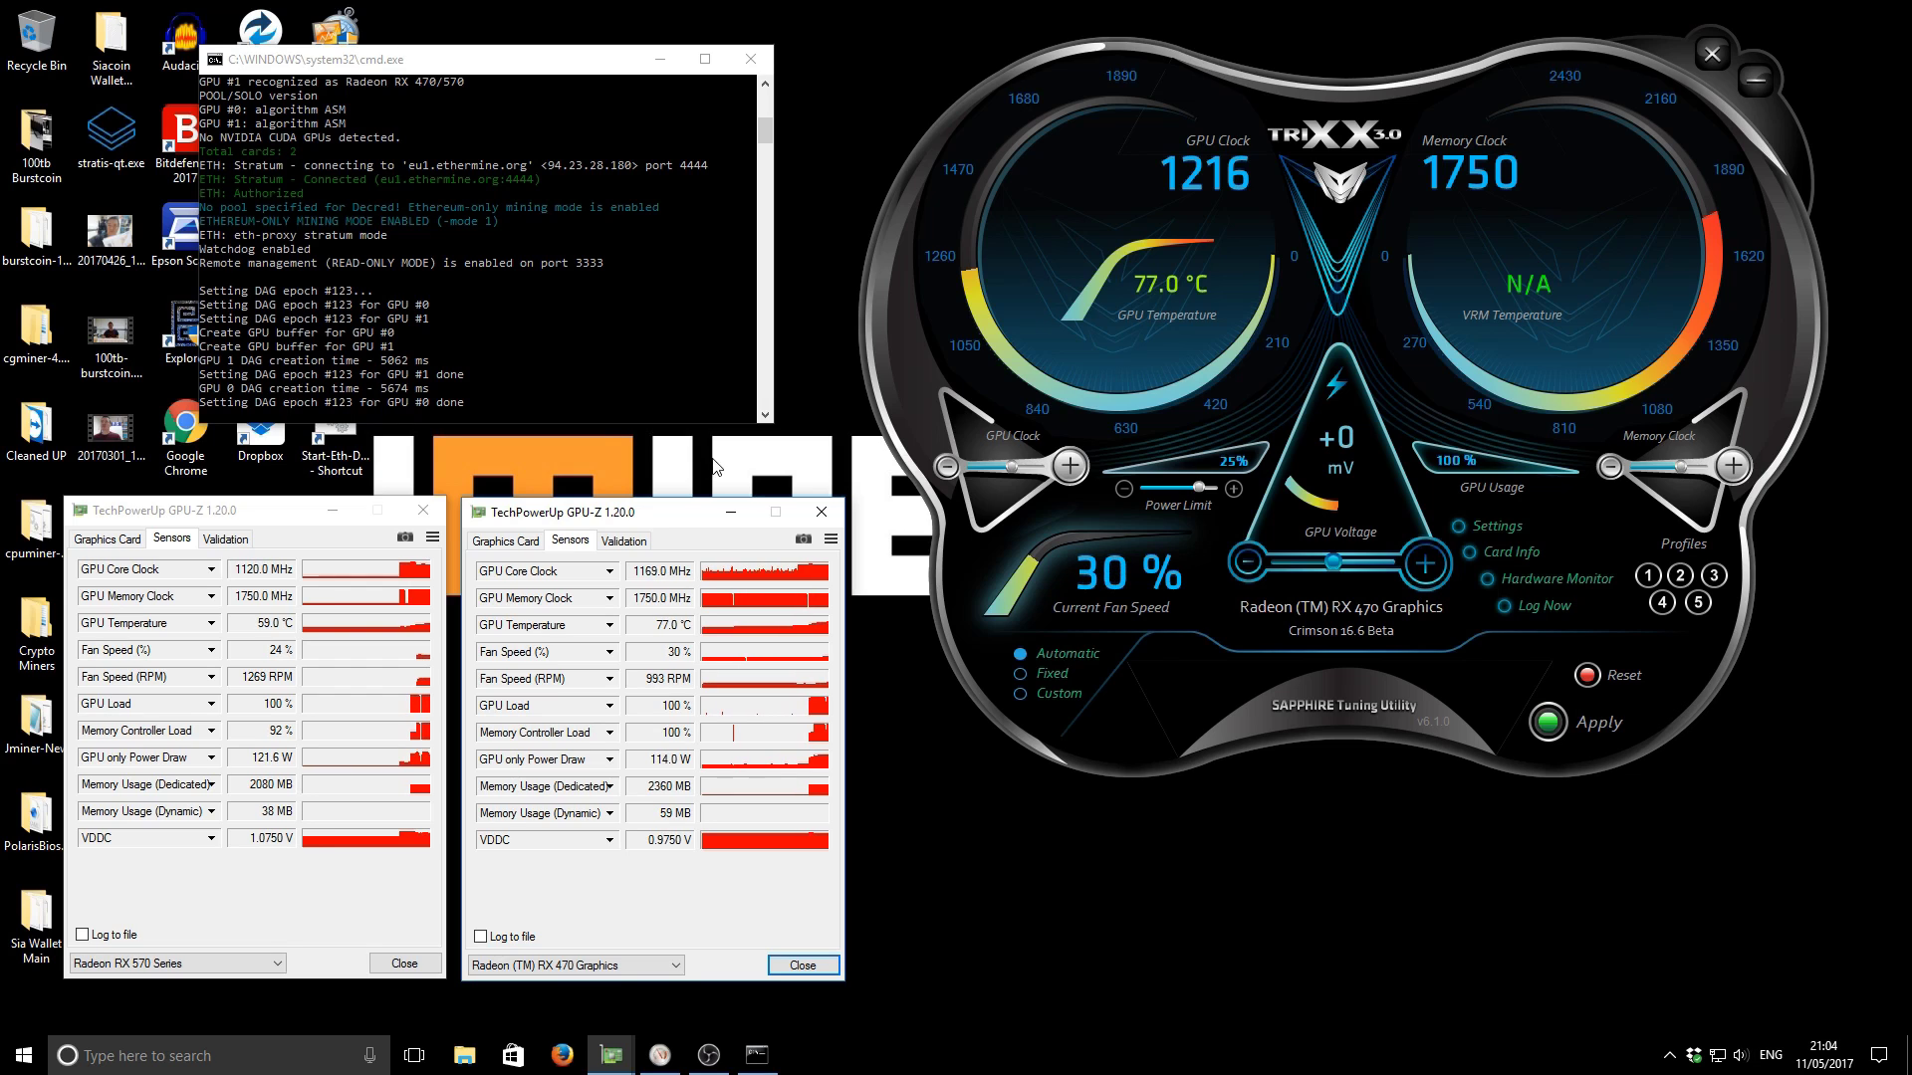
Step: Set the fan to a fixed speed of 85% on both the RX 470 and the RX 570 in TRIXX
click(1045, 675)
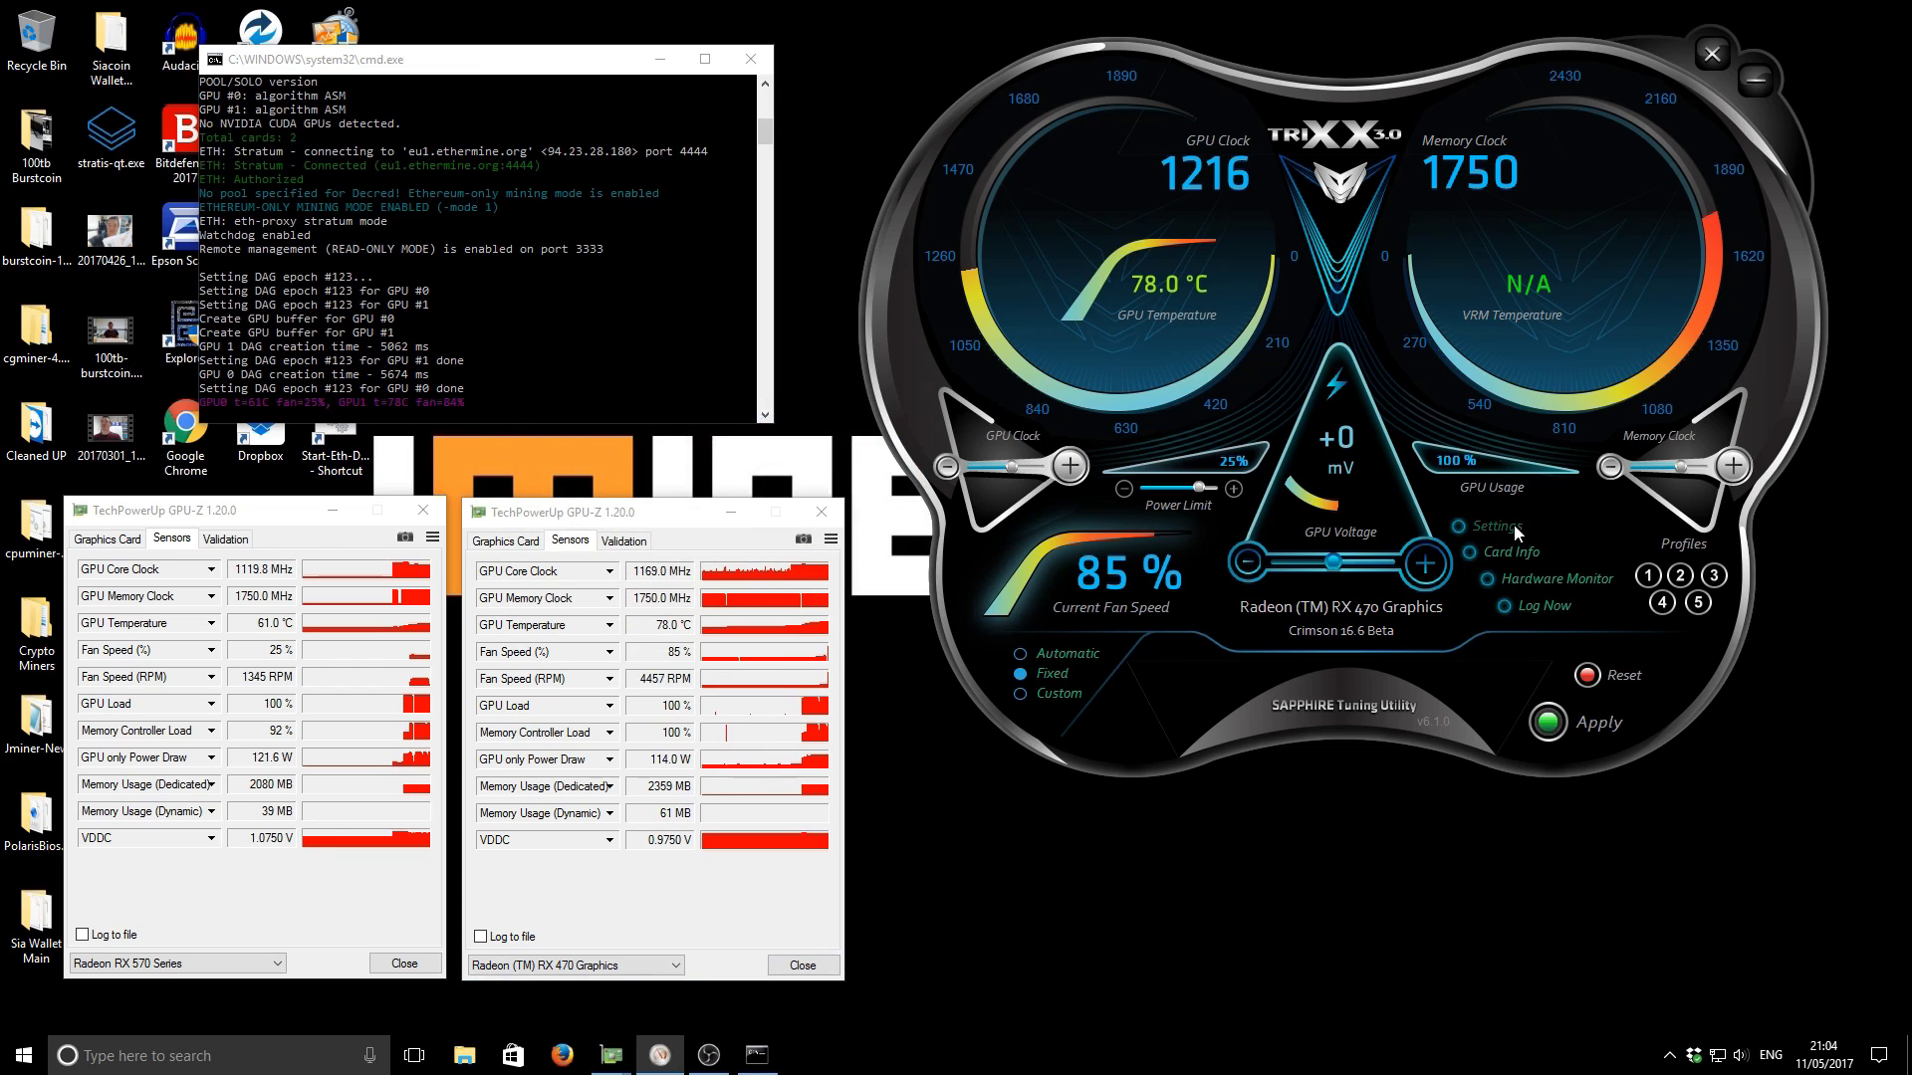
click(682, 230)
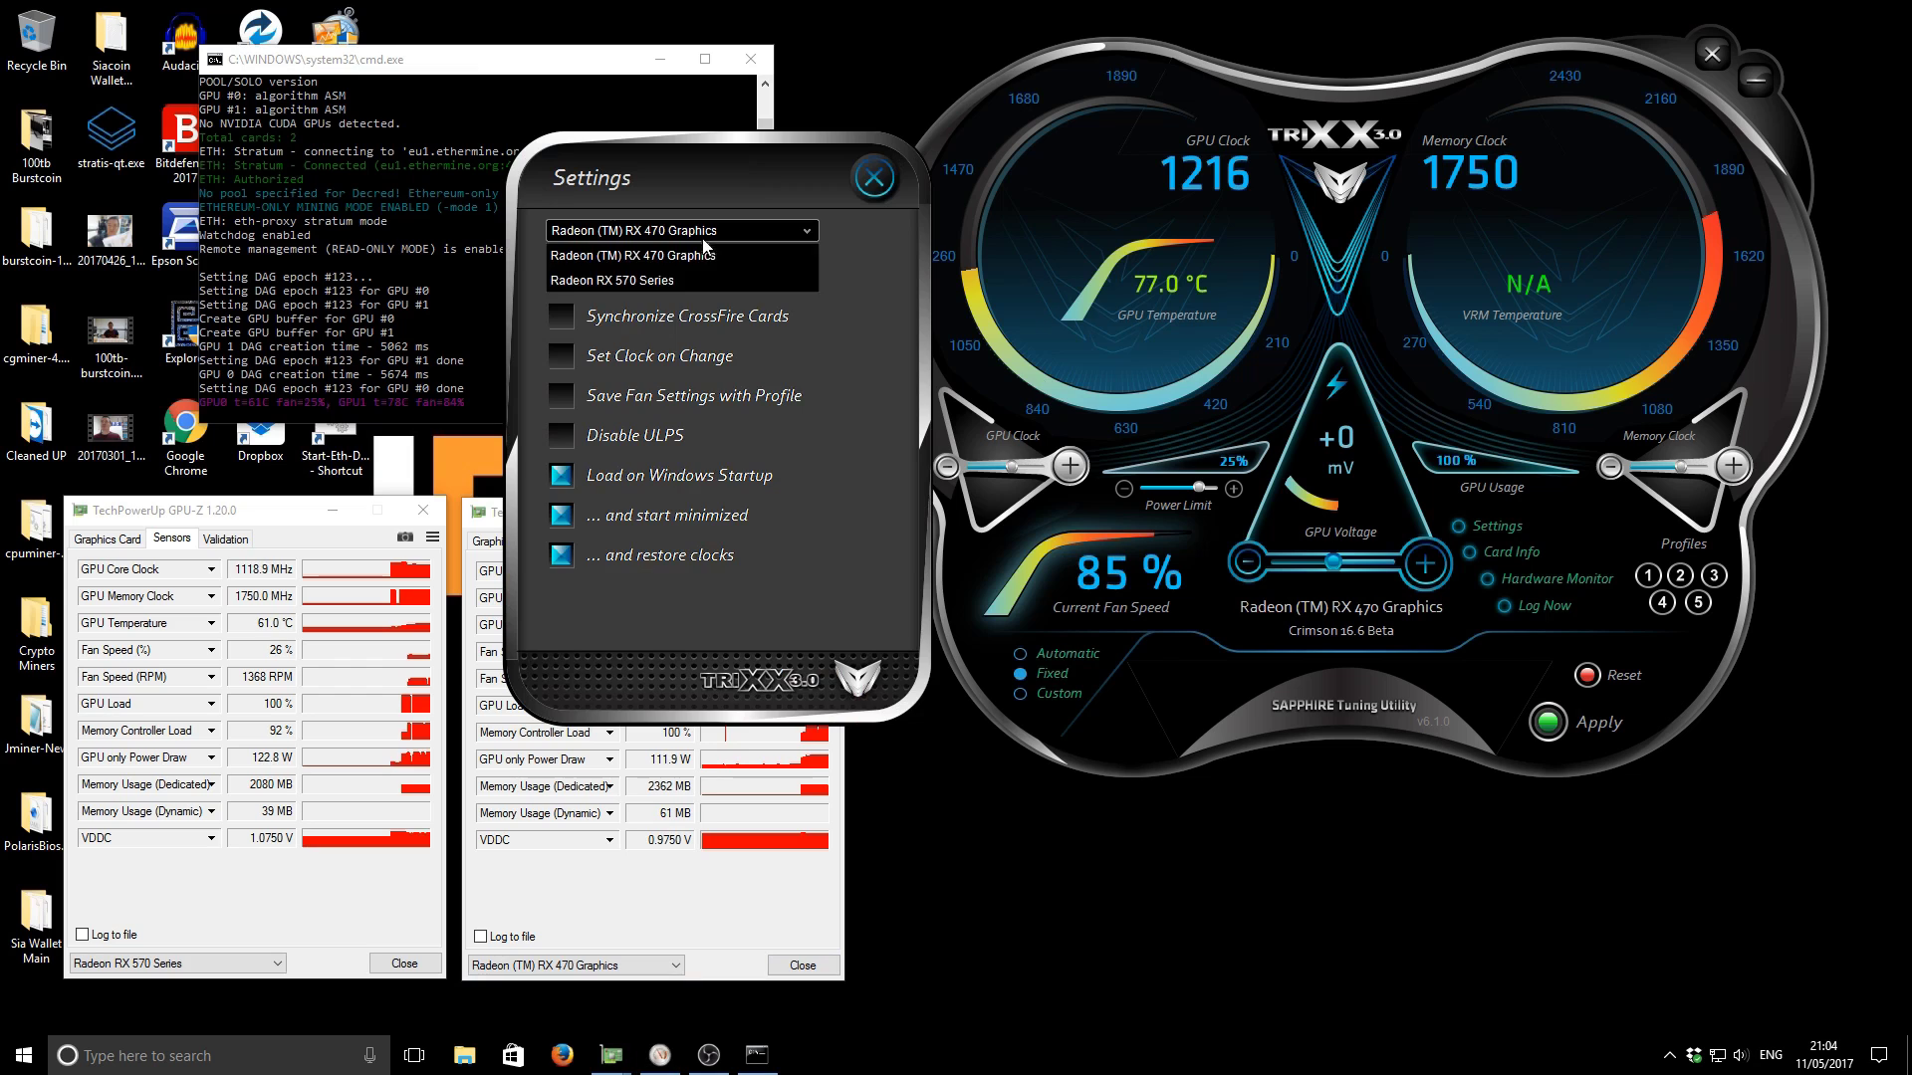
click(665, 282)
click(874, 179)
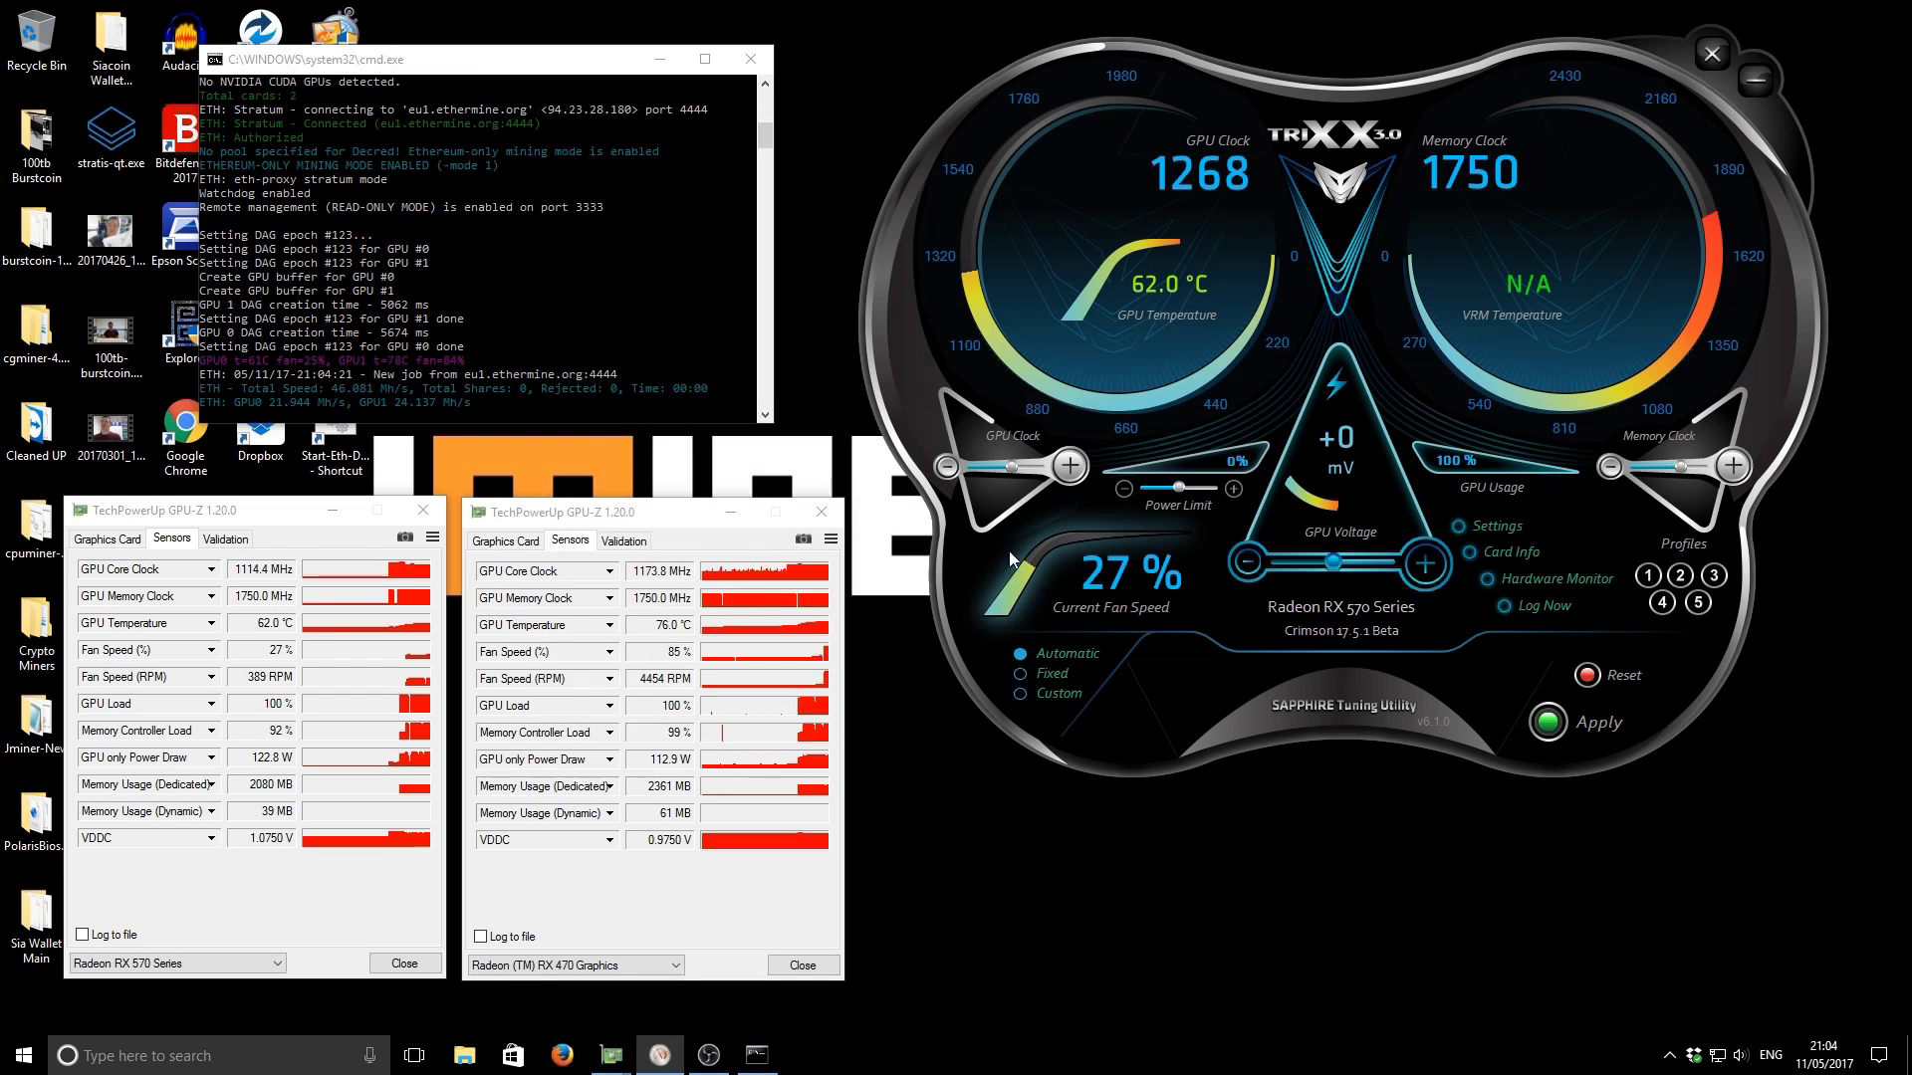
click(1053, 673)
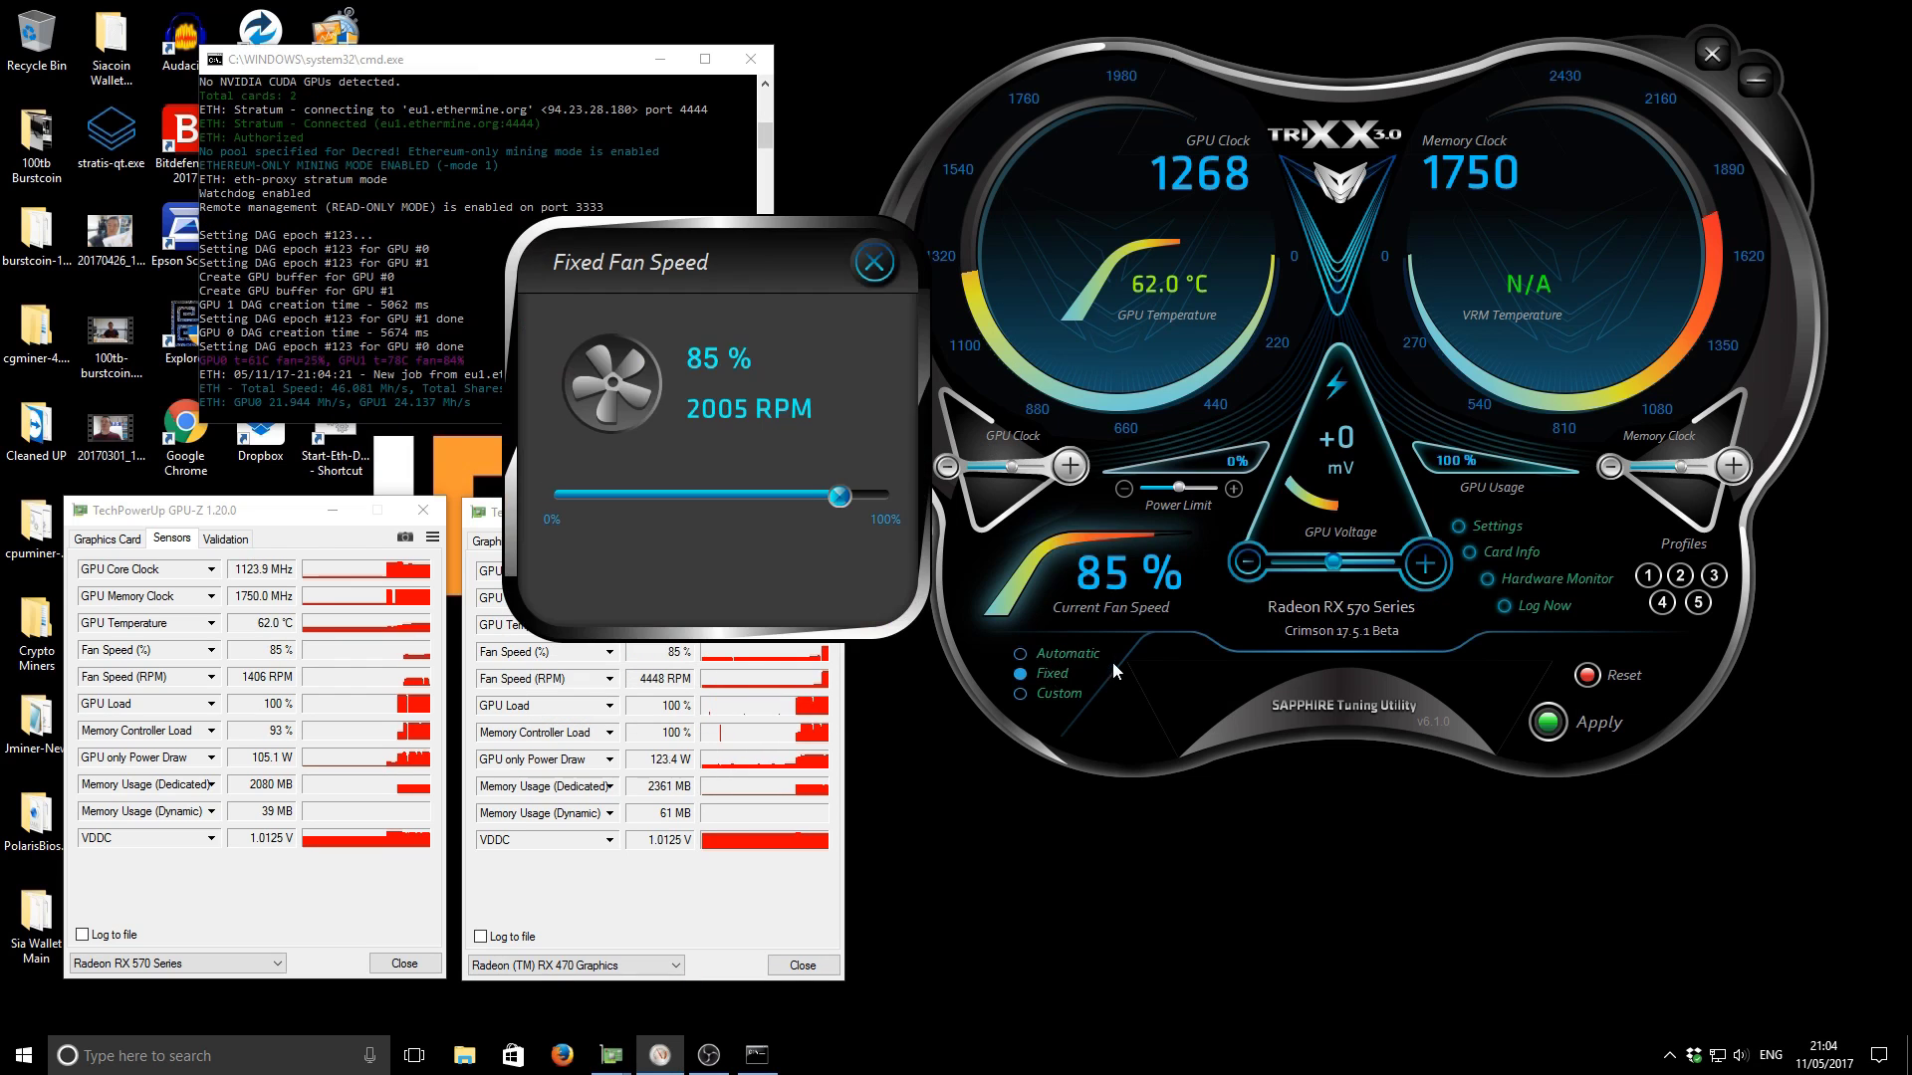
click(876, 263)
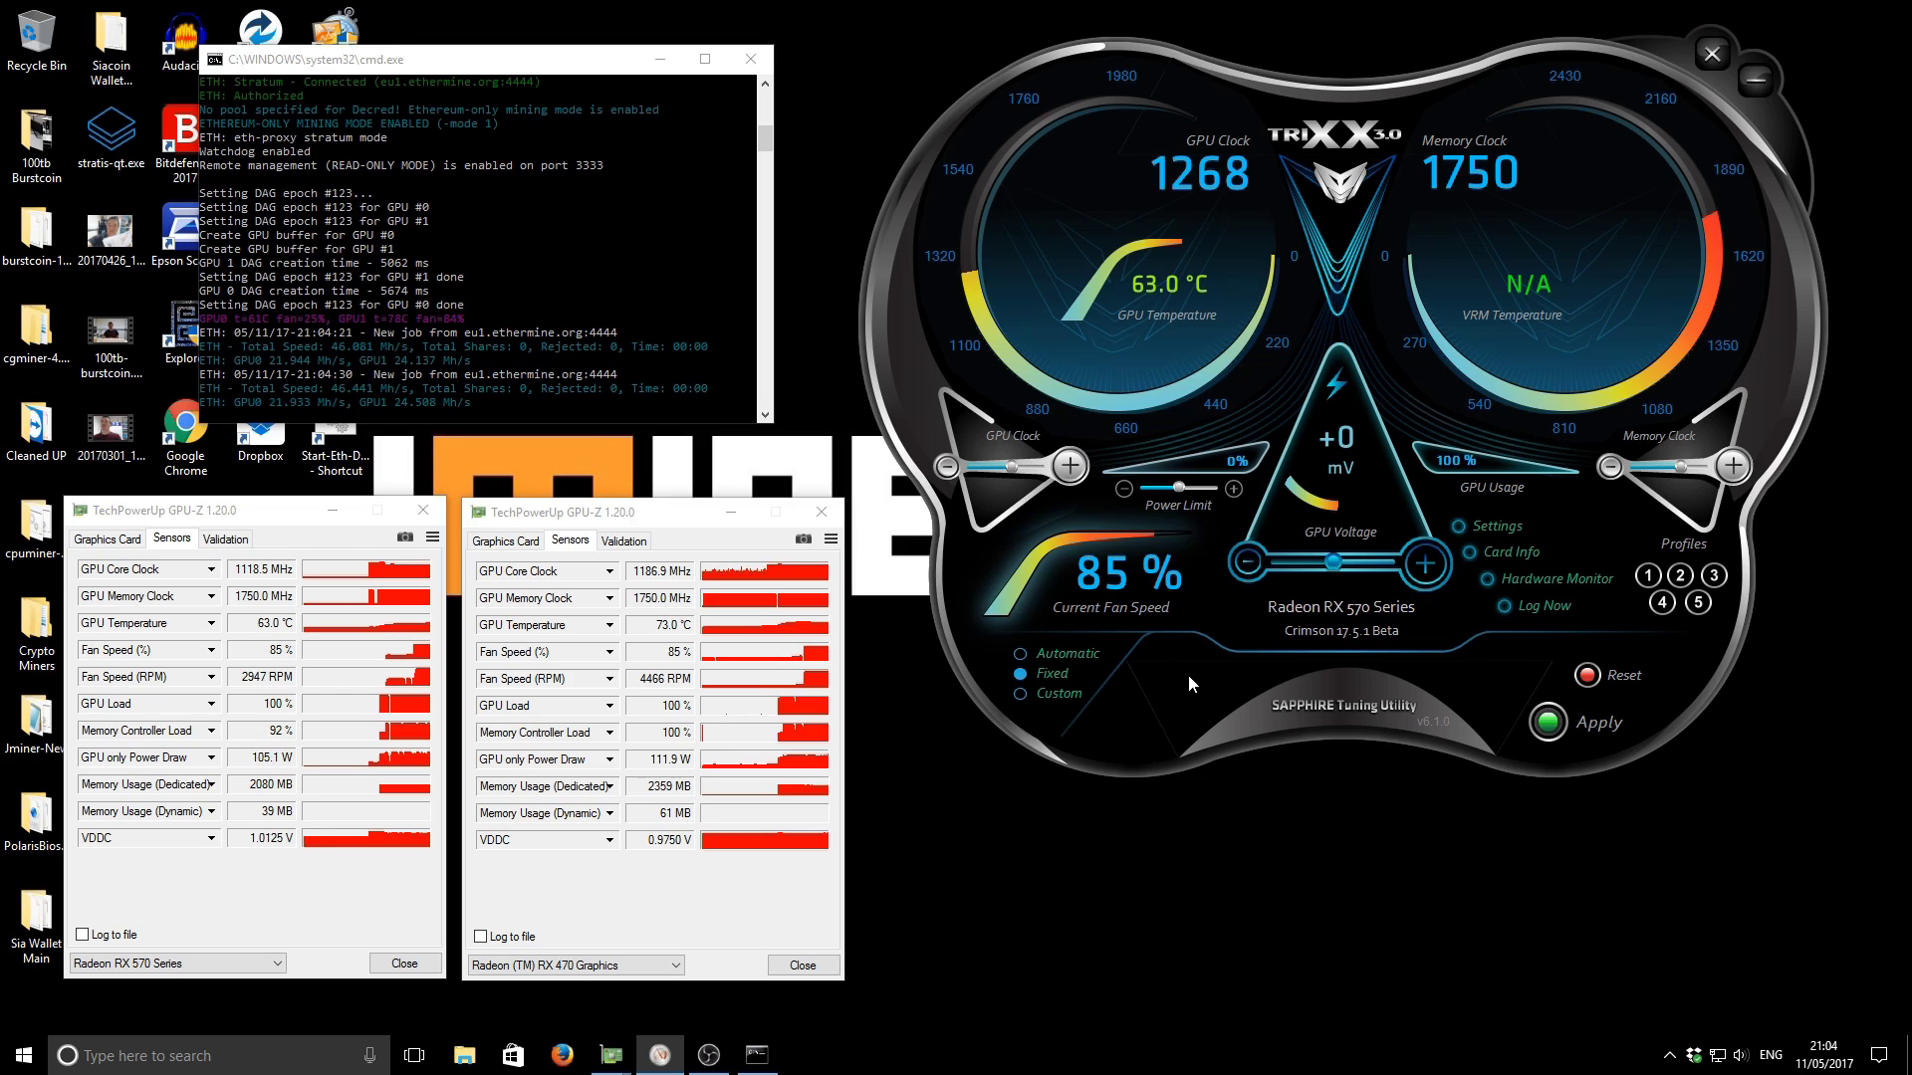
Step: Check the hash rates in the miner console and select the Radeon RX 470 as the card to tune in TRIXX
click(559, 59)
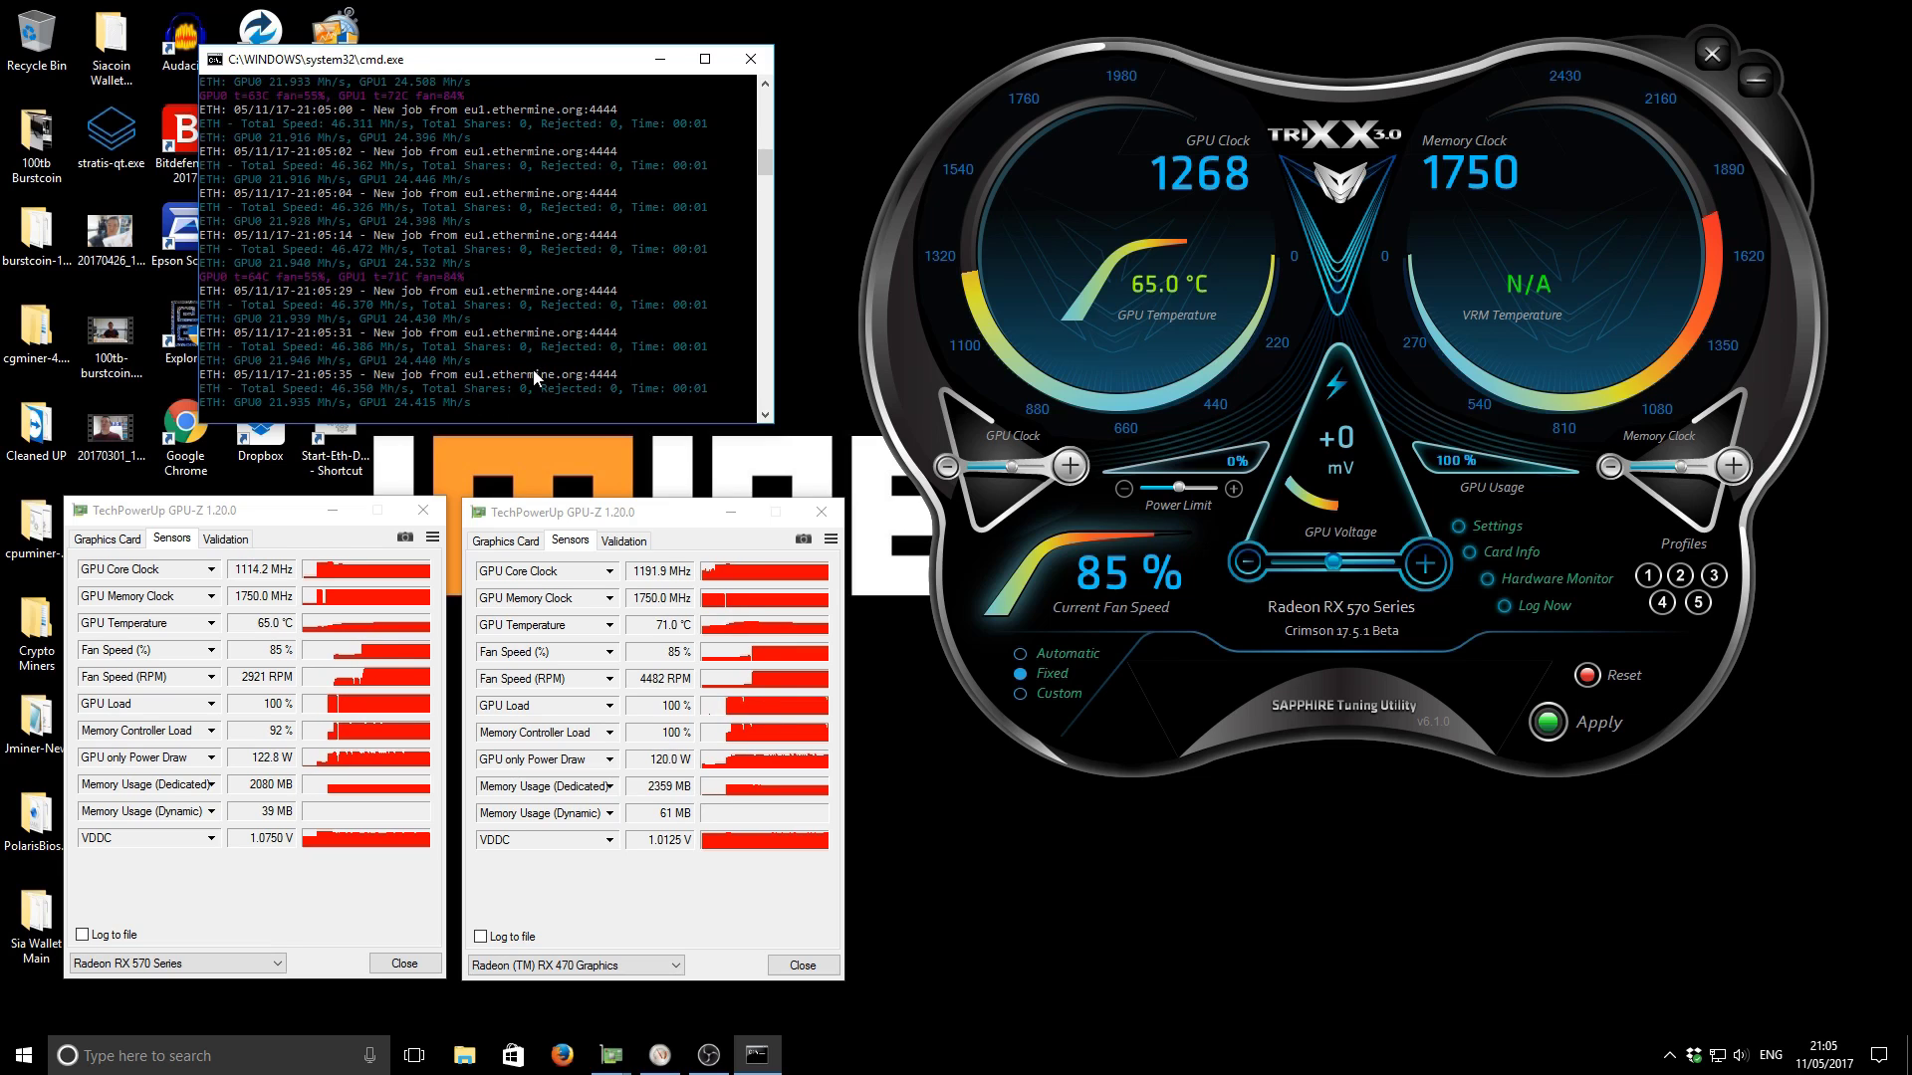
click(1478, 524)
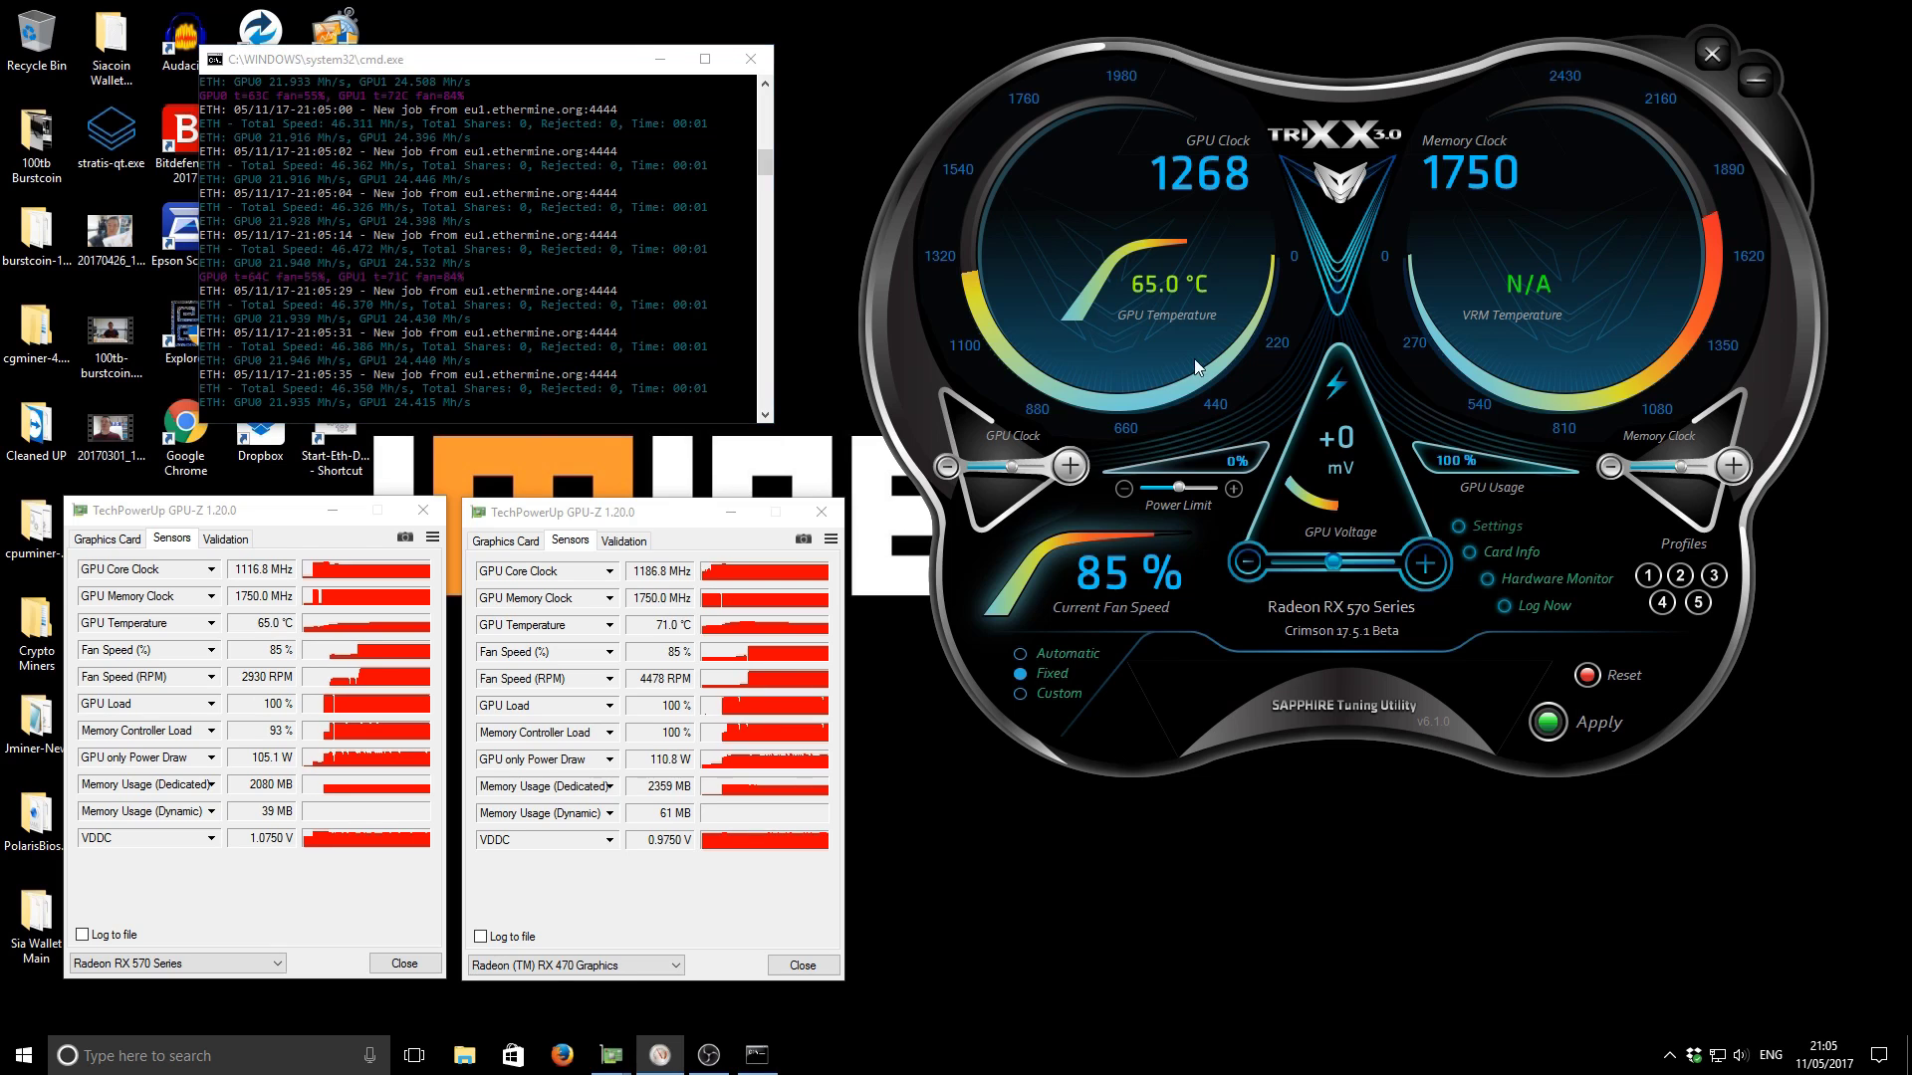
click(786, 232)
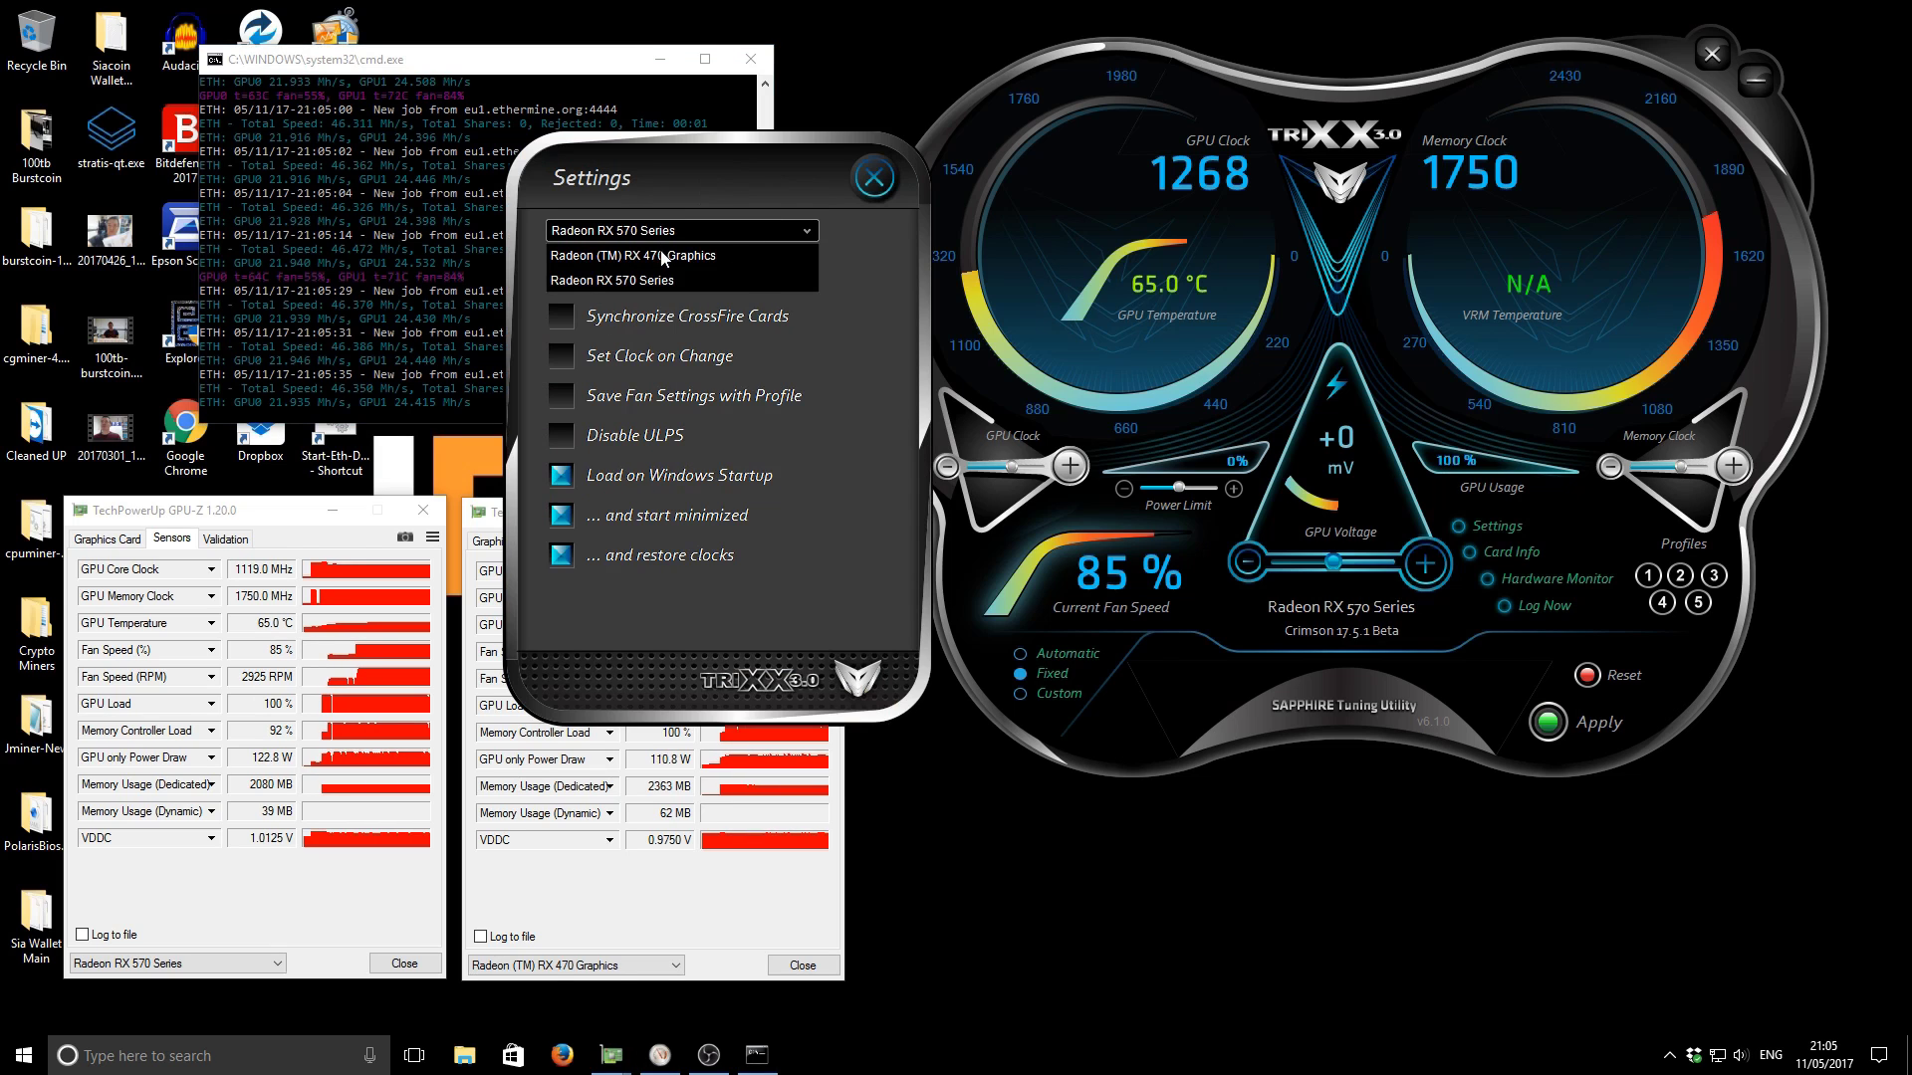
click(757, 227)
click(875, 180)
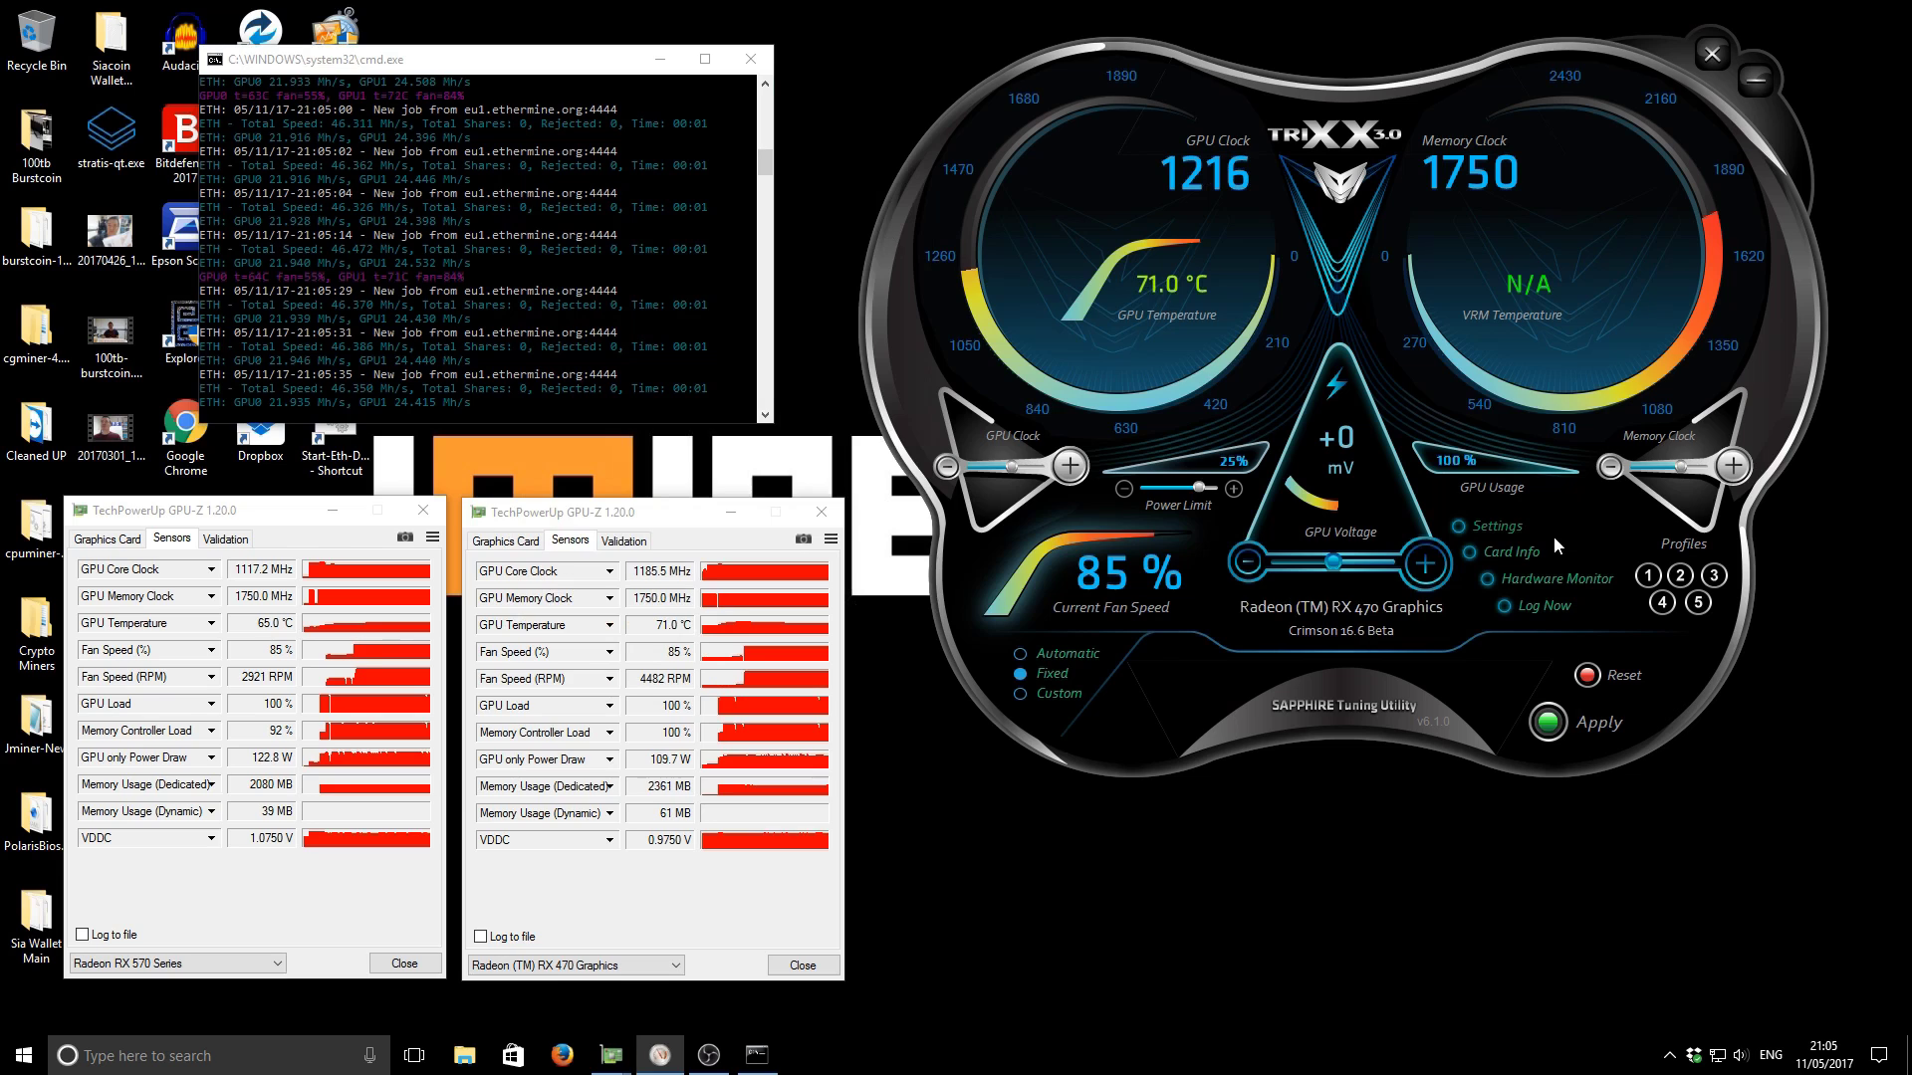
Step: Load profile 1 for the RX 470, apply its 1100 GPU clock, 1985 memory clock and -65 mV voltage, and check the card's sensors
right_click(1647, 576)
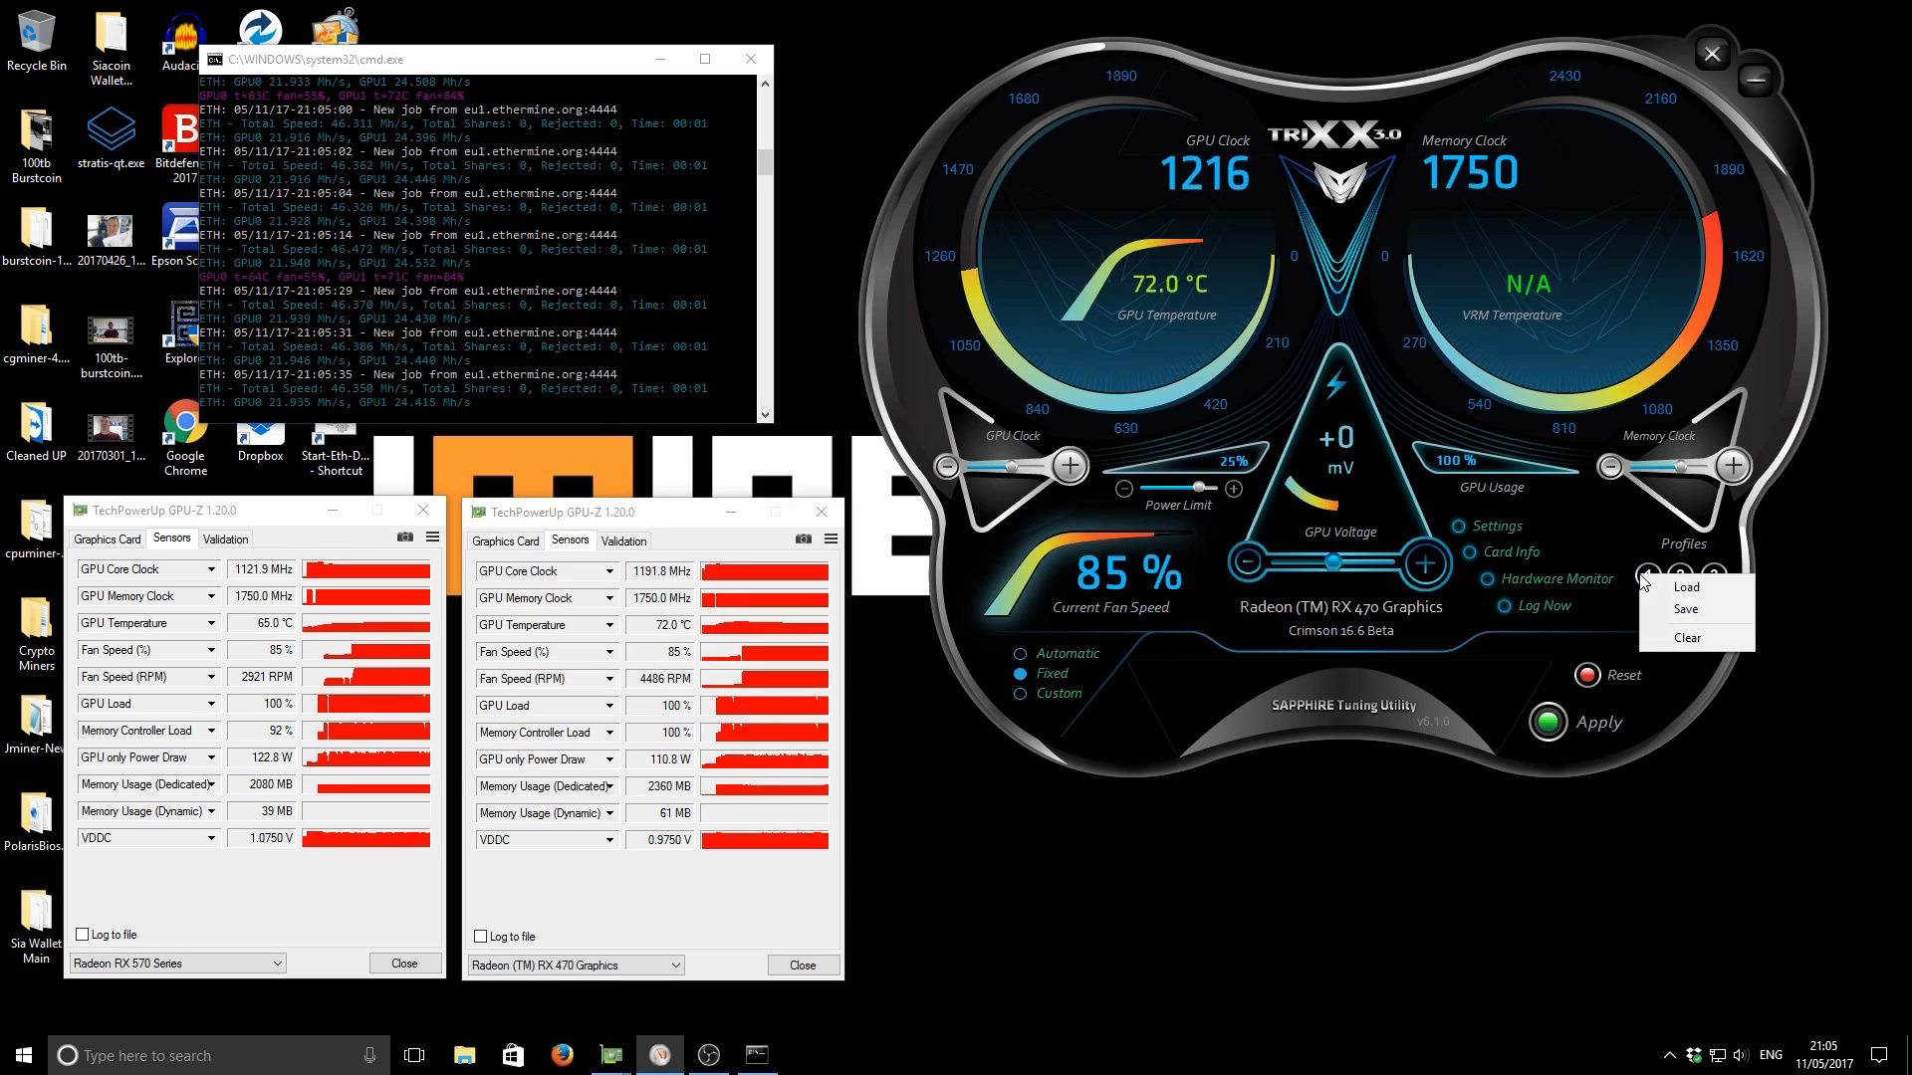
click(1675, 599)
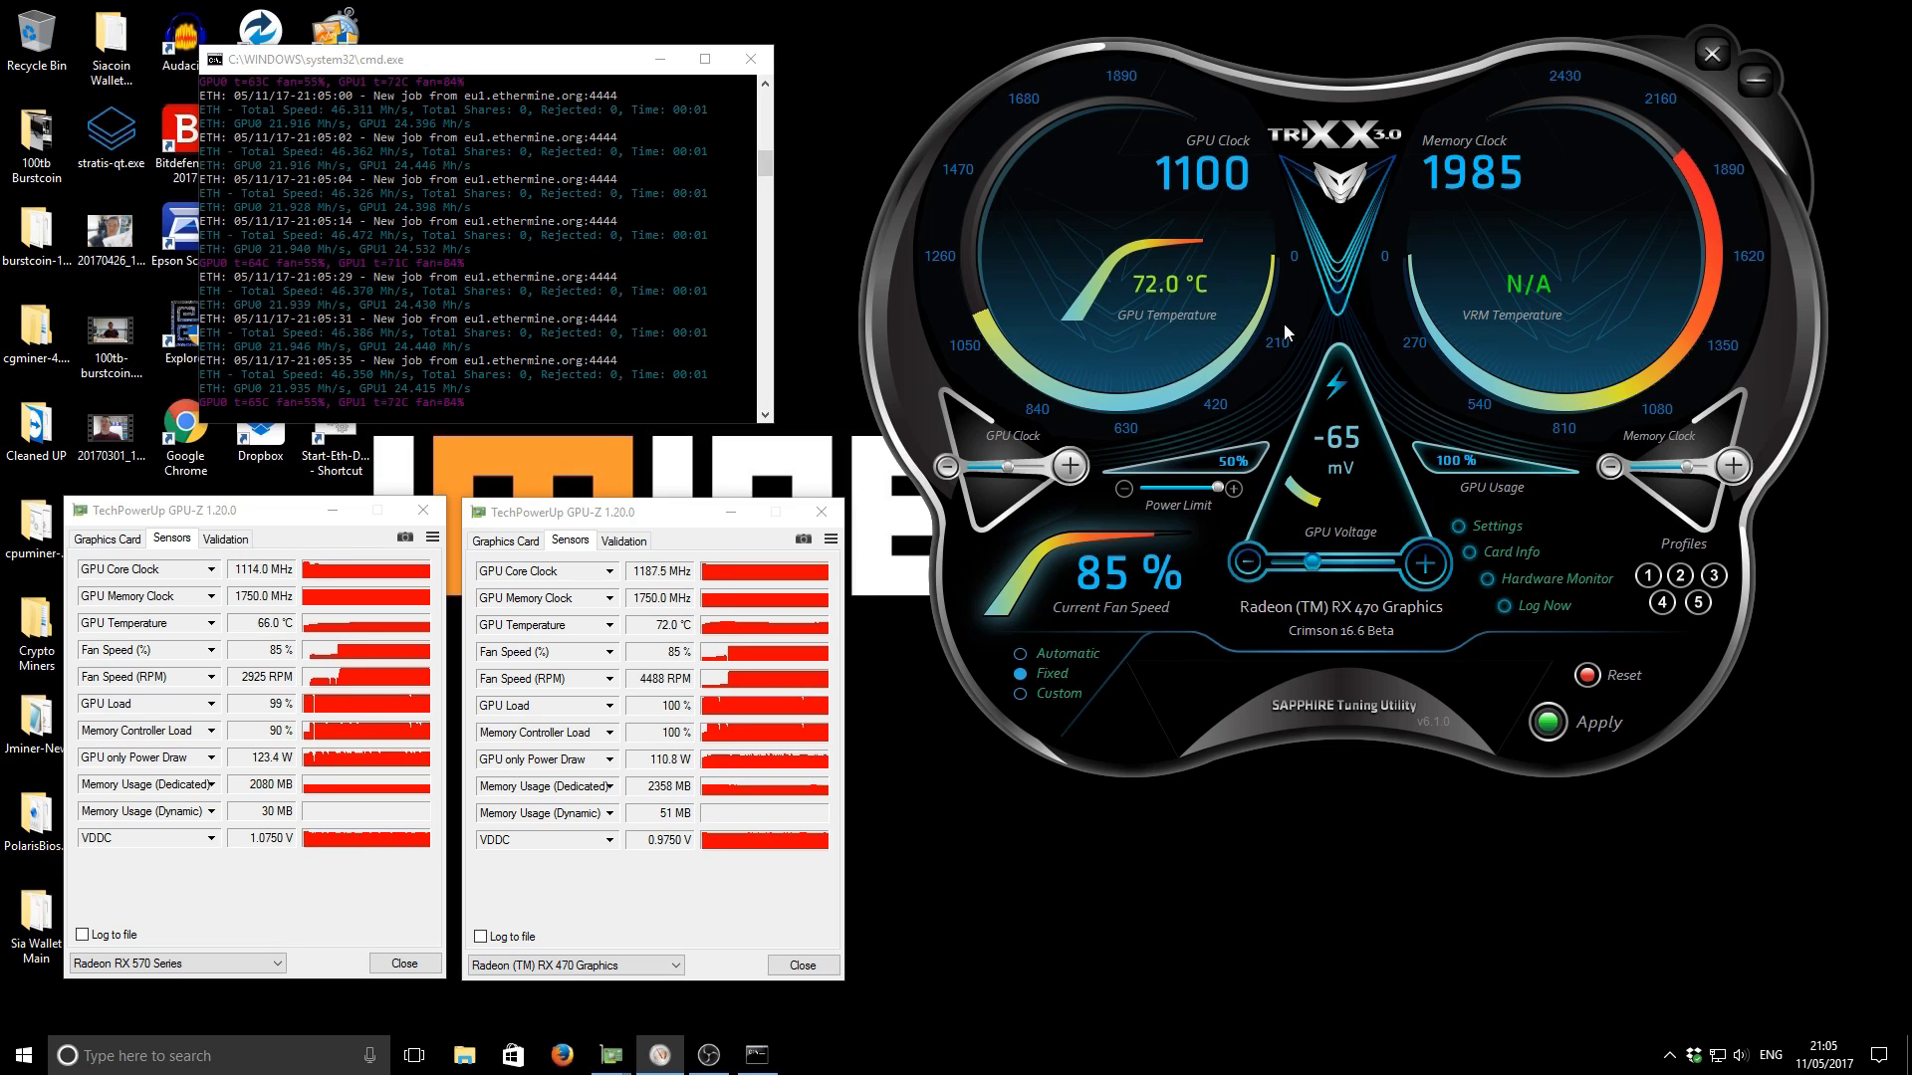
click(1547, 723)
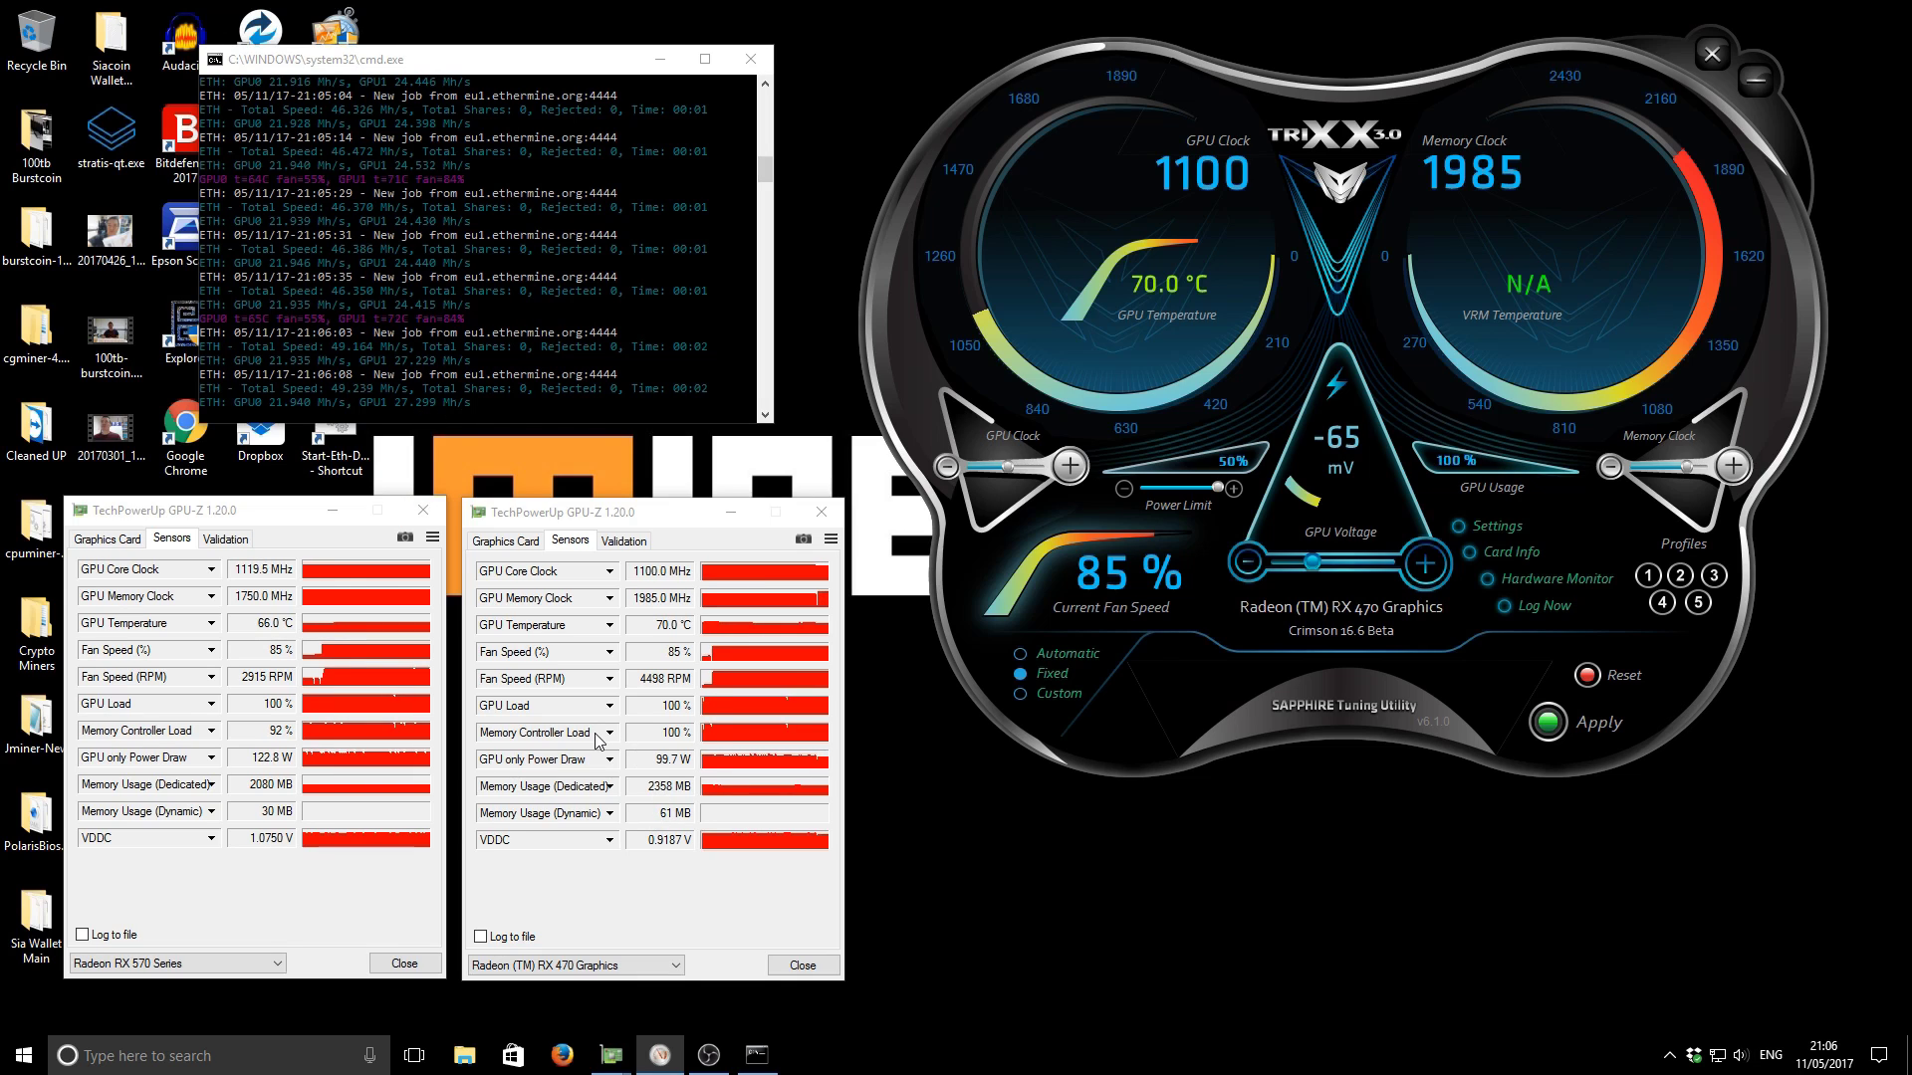
click(667, 519)
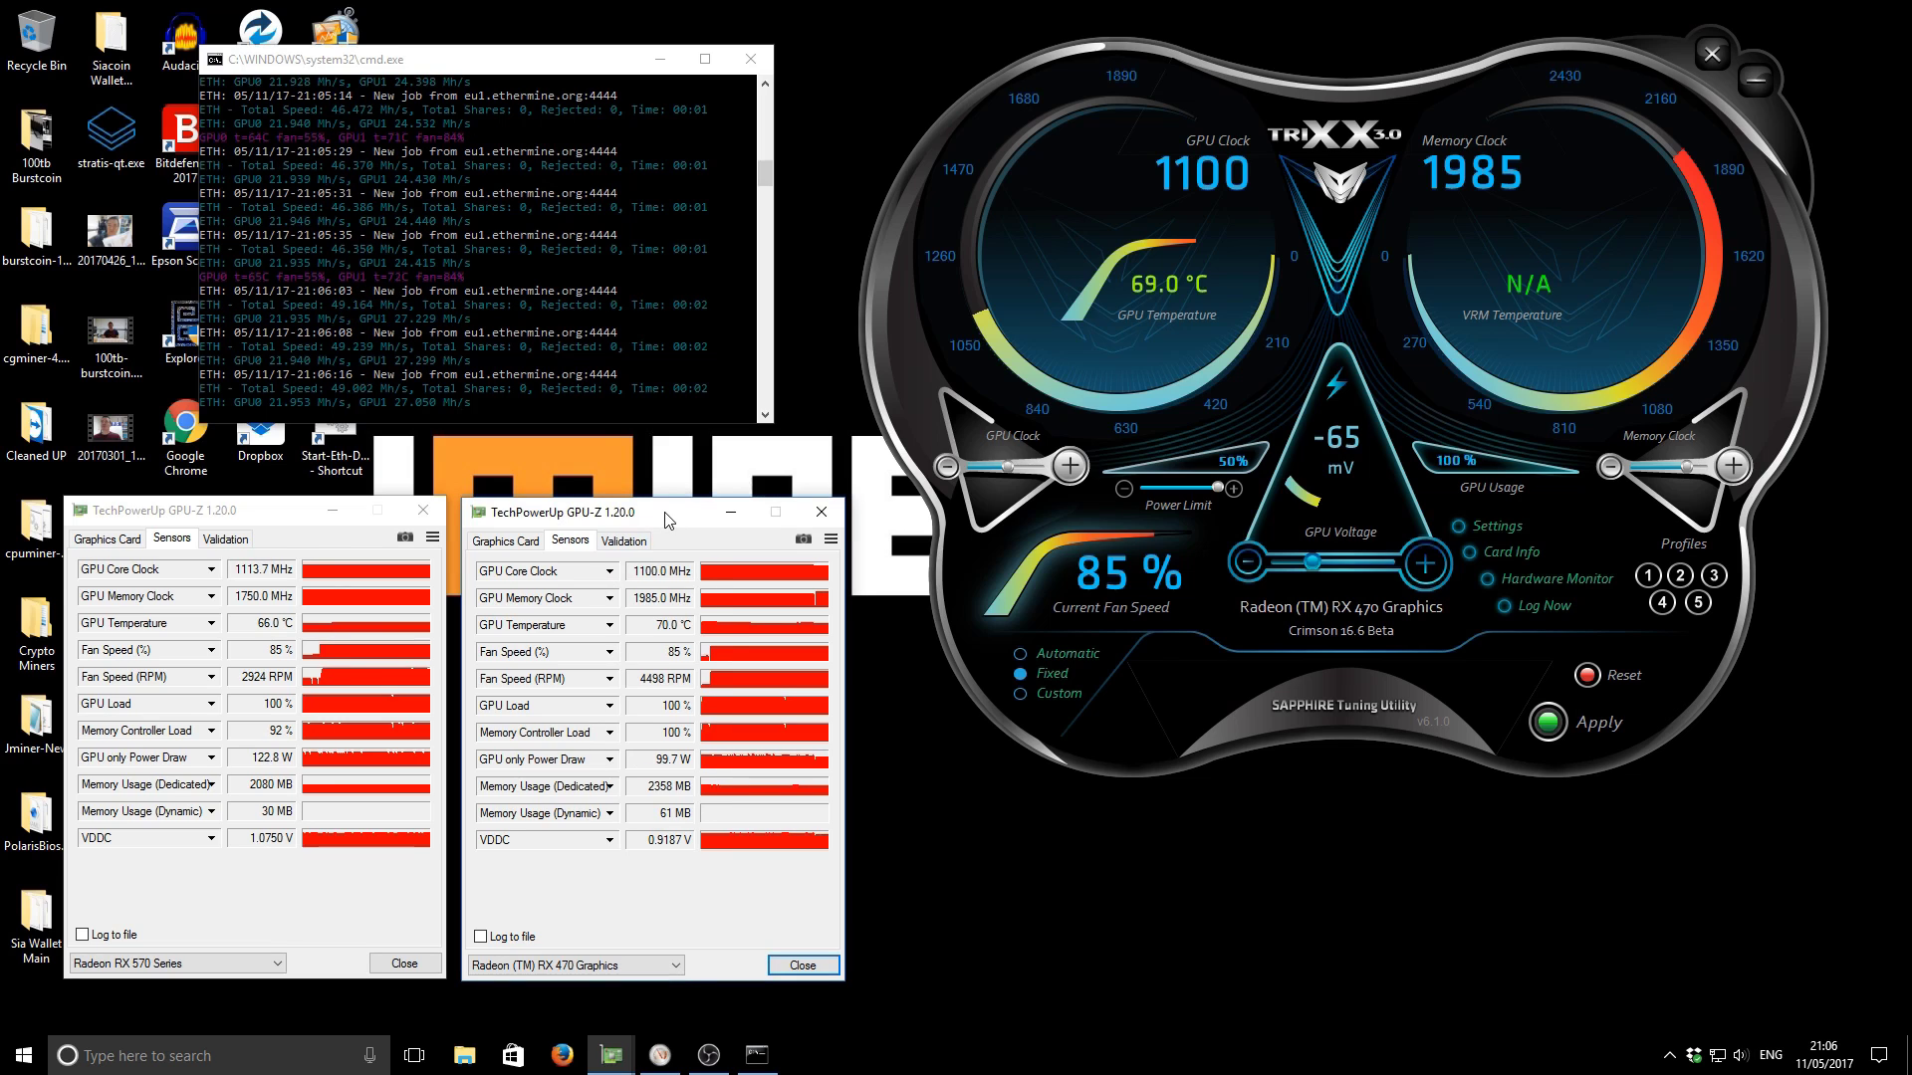